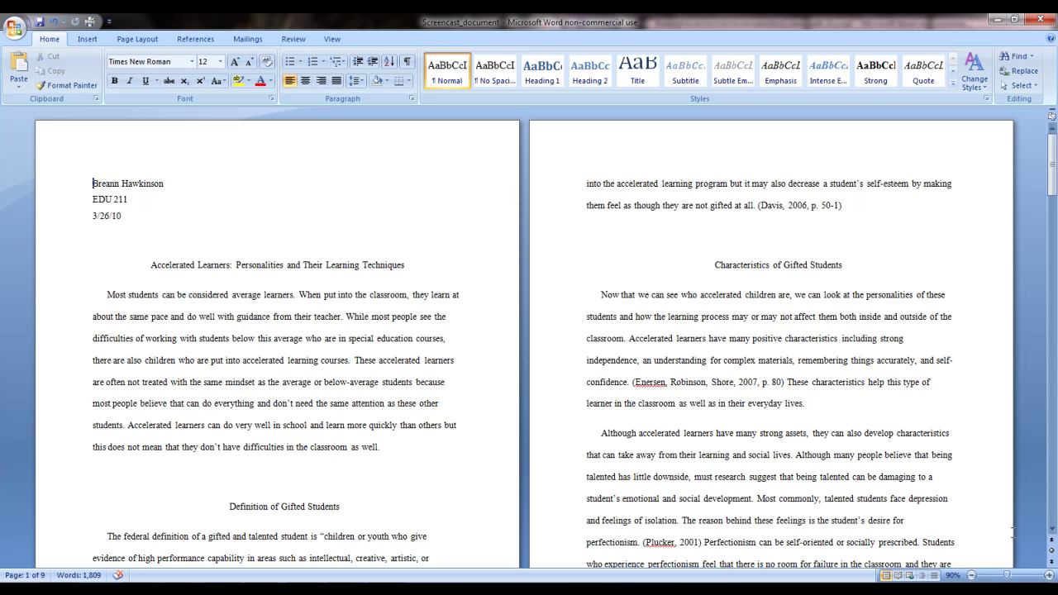
Step: Insert a Next Page section break just before the 'Characteristics of Gifted Students' heading
click(616, 242)
click(159, 40)
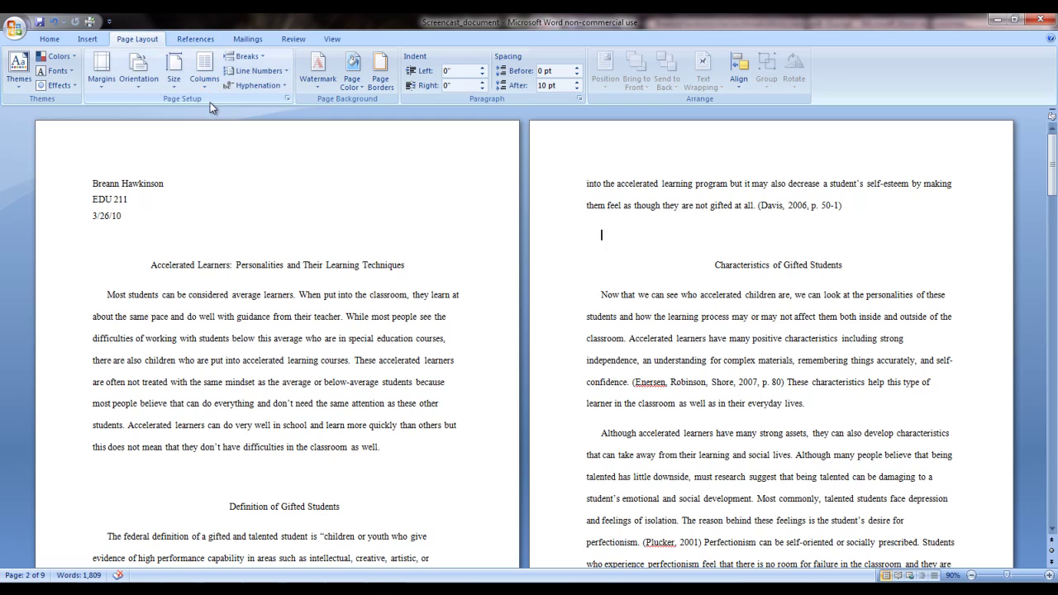
click(257, 56)
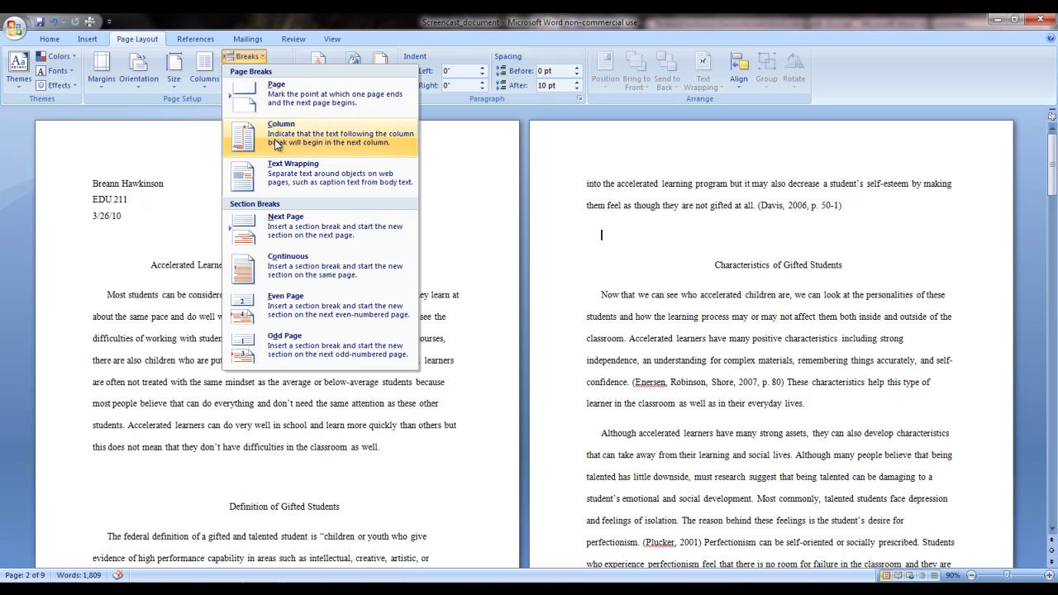
click(287, 226)
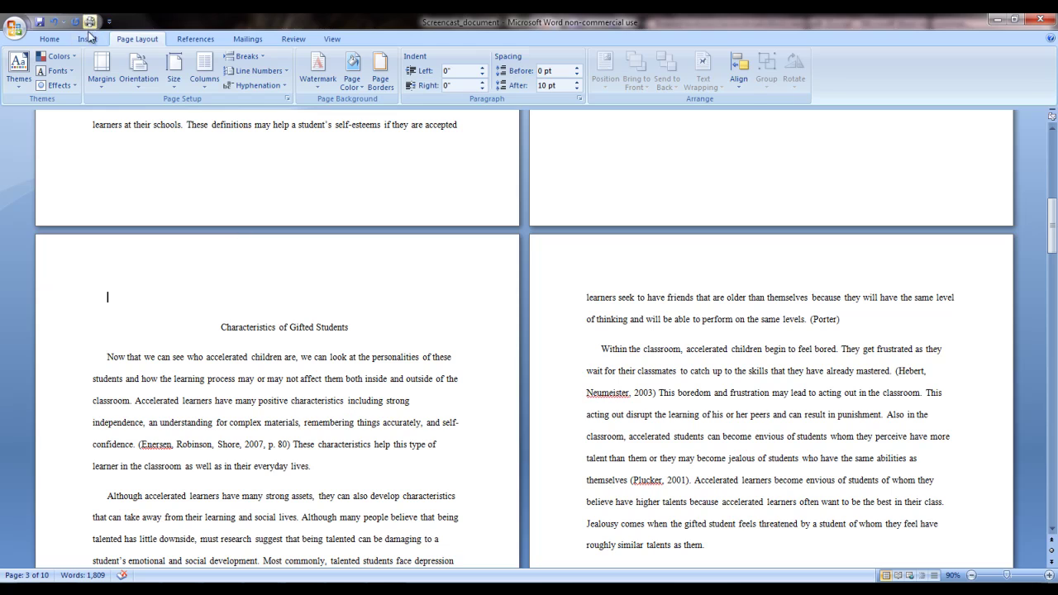
Step: Insert the bar graph picture from file into the document
click(87, 39)
click(135, 77)
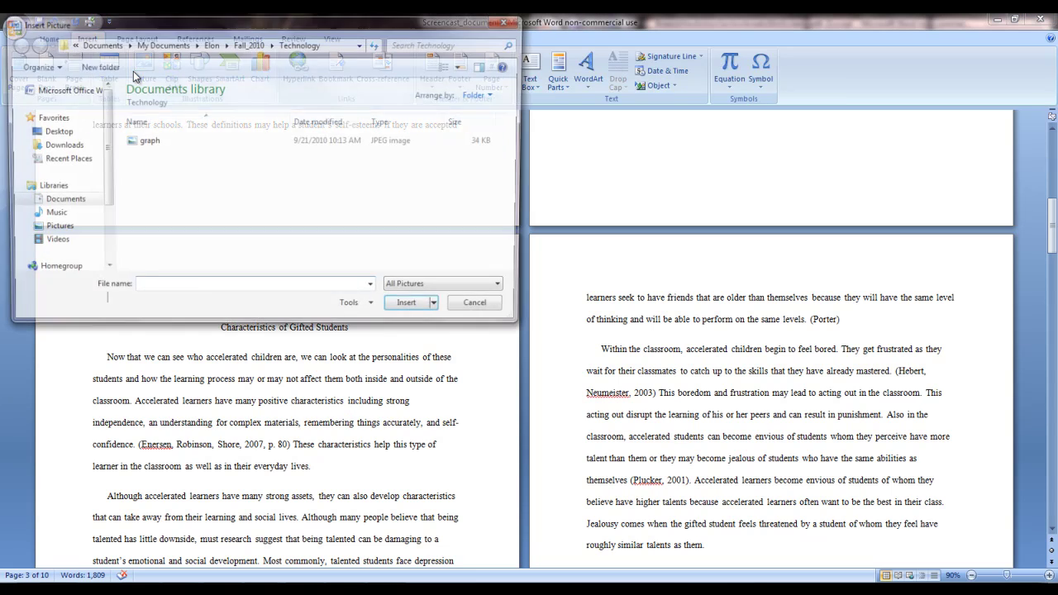
click(150, 141)
double_click(149, 141)
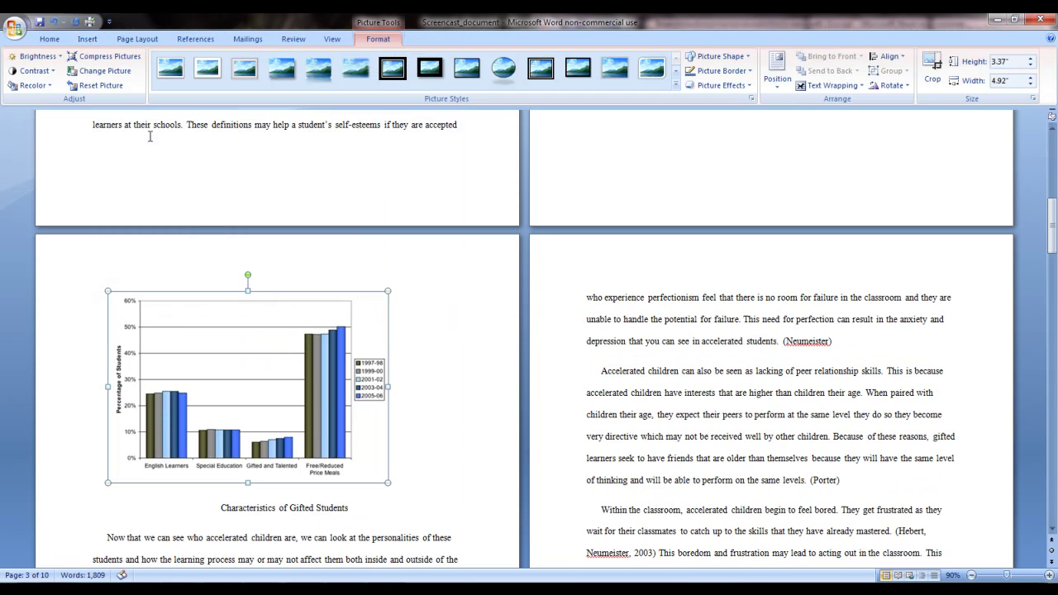
Step: Turn the chart's page to landscape orientation and enlarge the chart
click(128, 41)
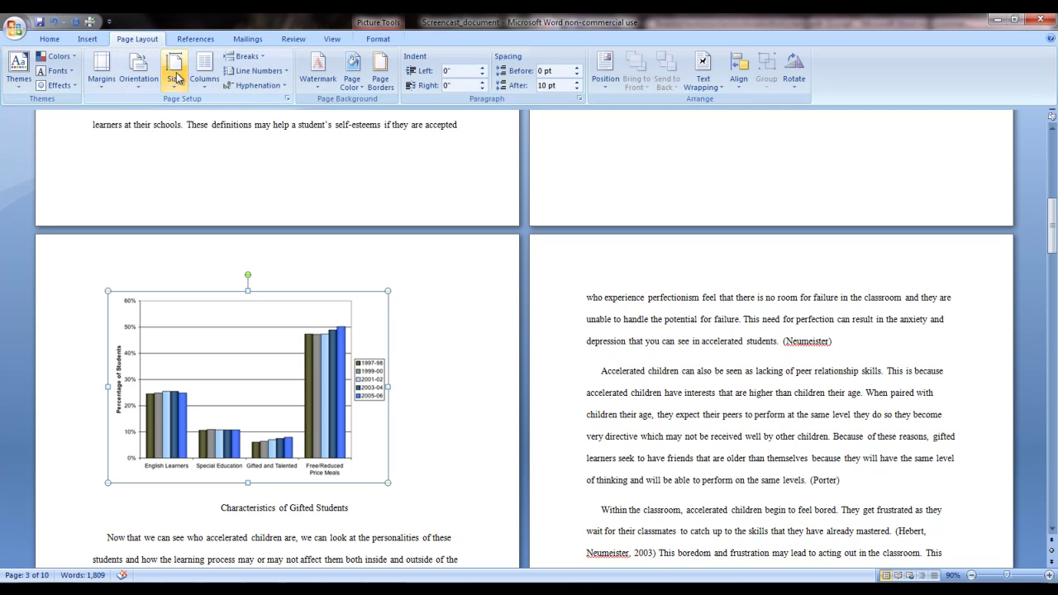
click(137, 71)
click(159, 138)
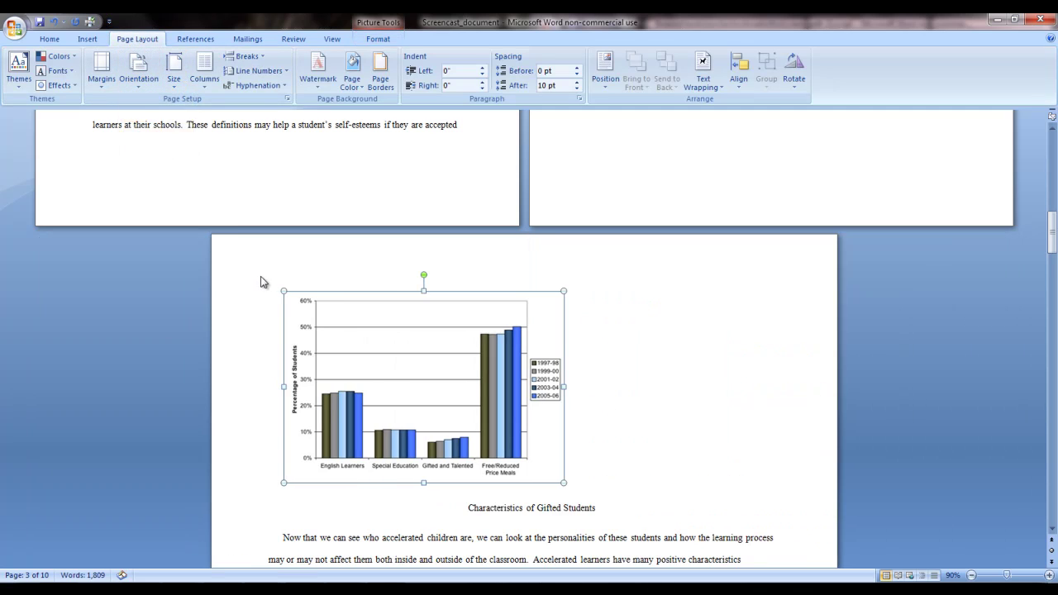
scroll(430, 314, down, 3)
drag(561, 372, 704, 537)
scroll(812, 501, down, 1)
Step: Add a Next Page section break after the chart and set the following pages back to portrait
click(807, 450)
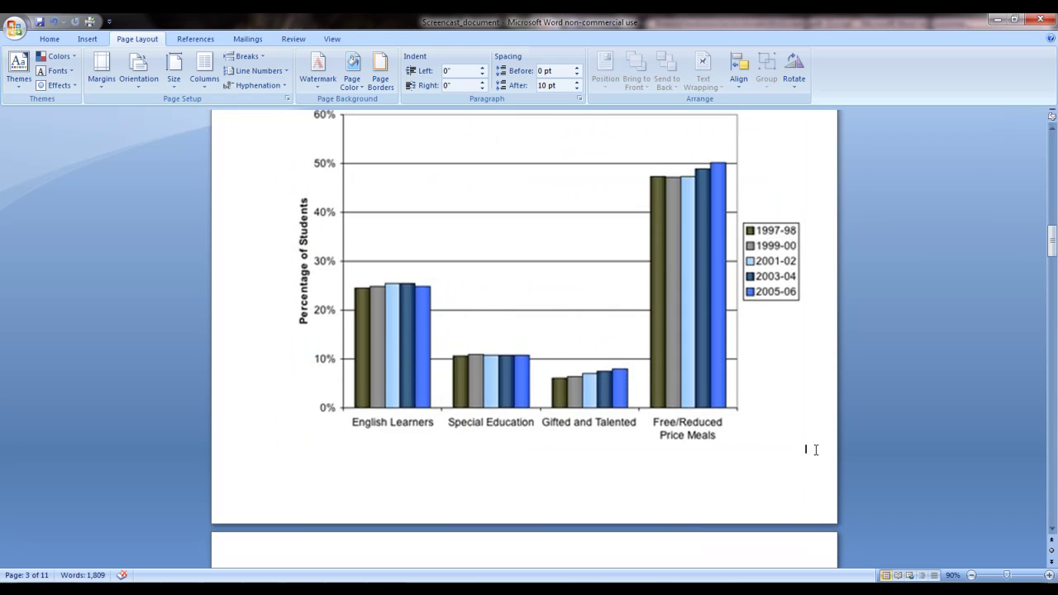
click(244, 56)
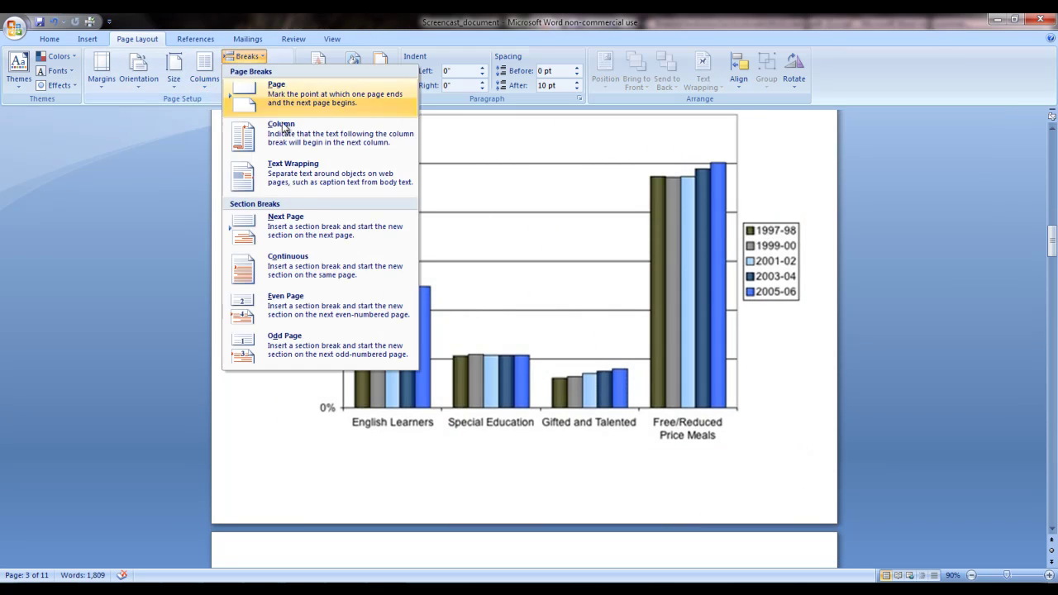
click(310, 249)
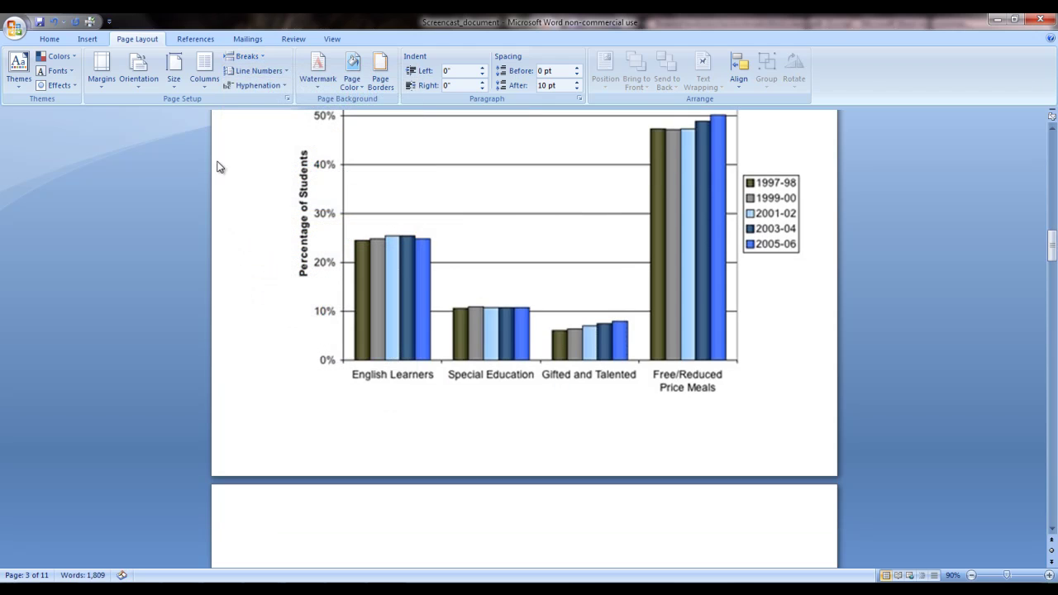
click(137, 69)
click(170, 139)
scroll(331, 372, down, 2)
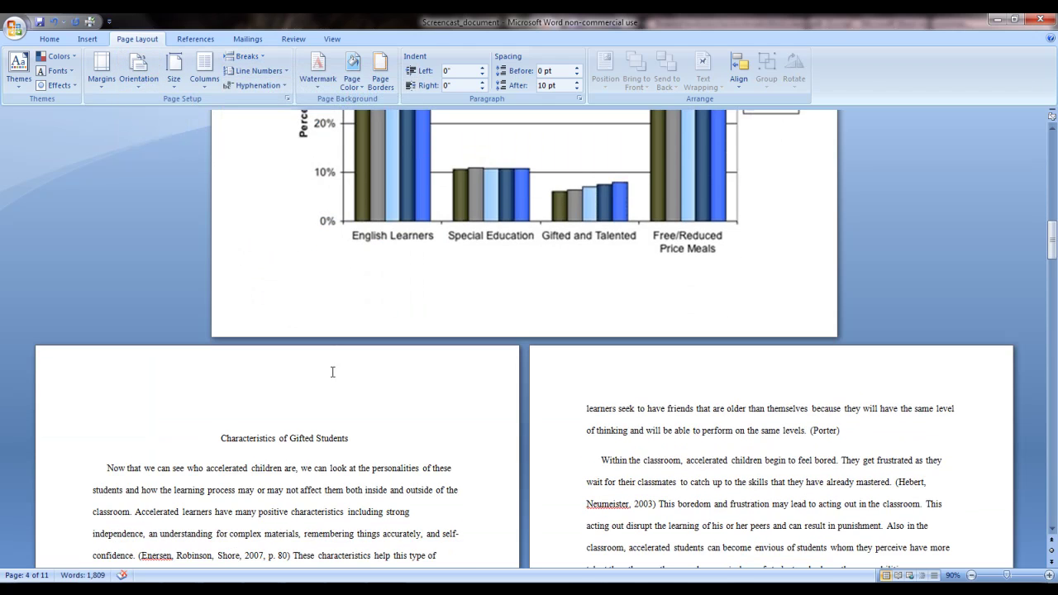
scroll(971, 509, down, 1)
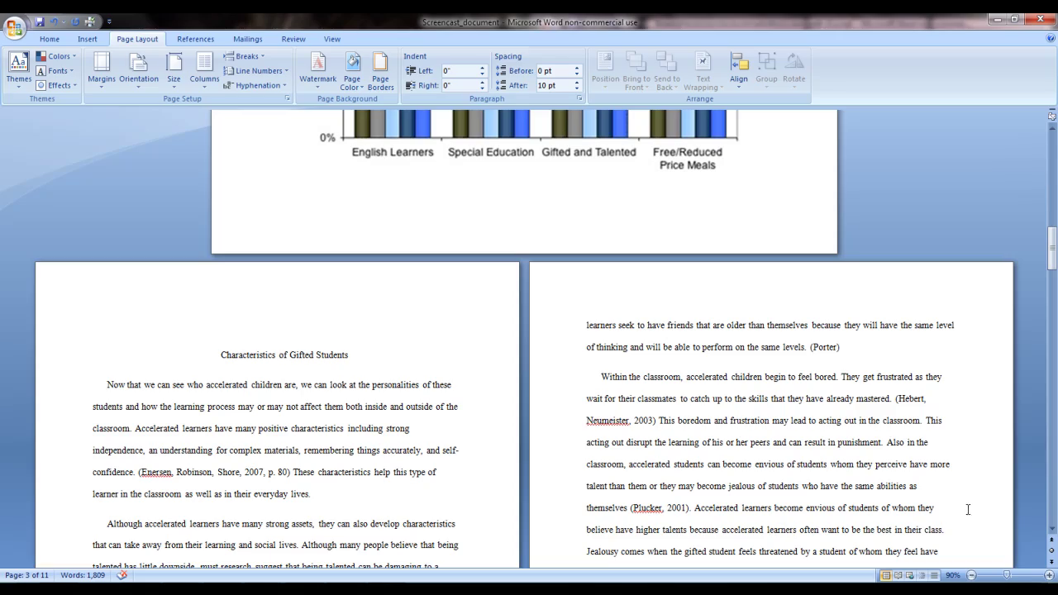
Step: Scroll down to the paragraph beginning 'There are many different ways'
scroll(951, 484, down, 4)
scroll(929, 452, down, 4)
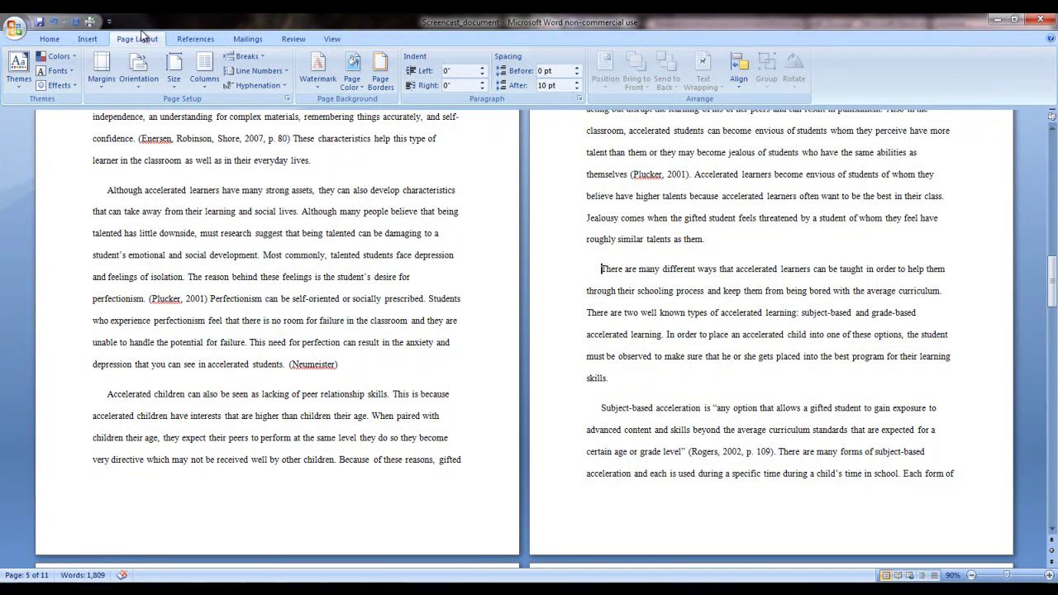
Step: Add a continuous section break, set two columns, and insert a column break before 'There are two well known types'
click(243, 58)
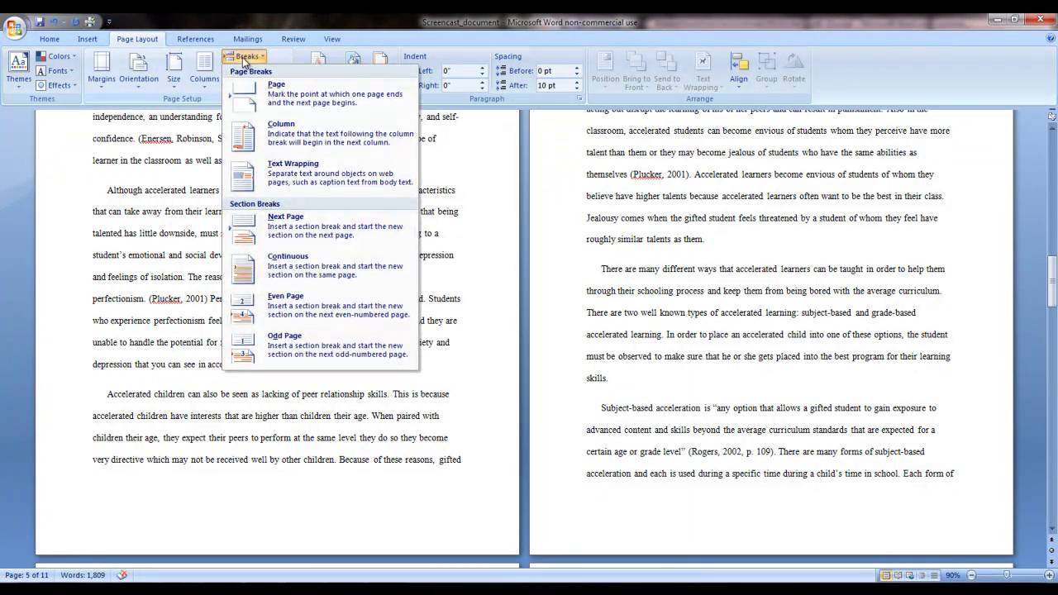
click(260, 263)
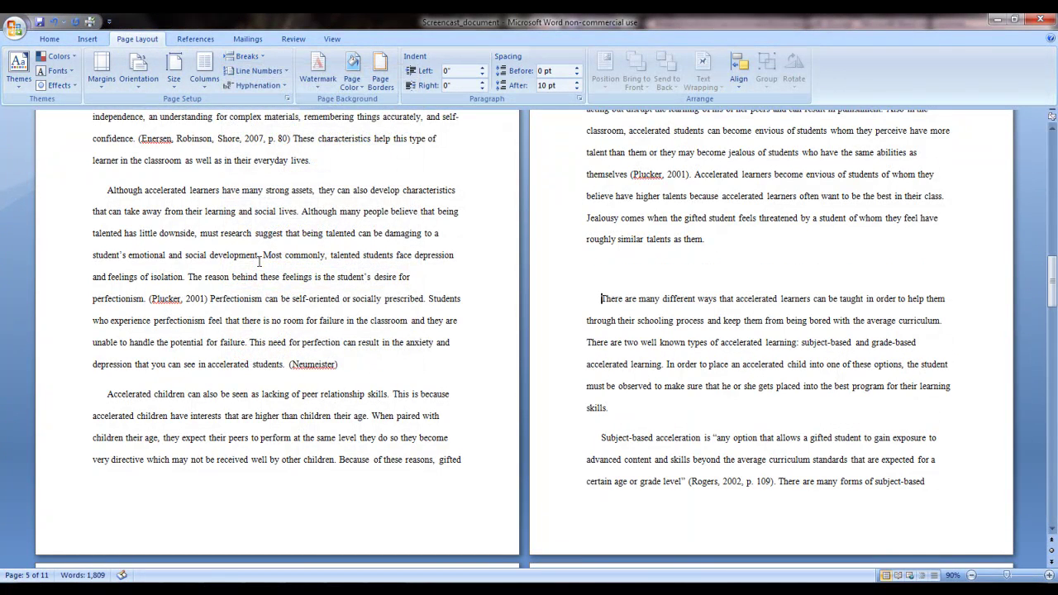
click(204, 70)
click(230, 142)
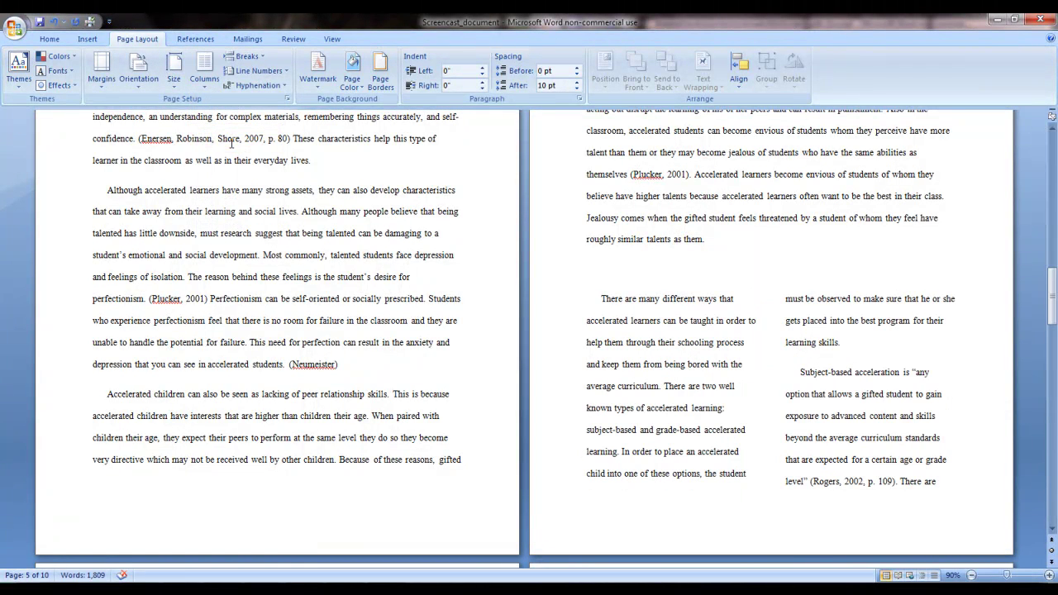
click(664, 386)
click(250, 57)
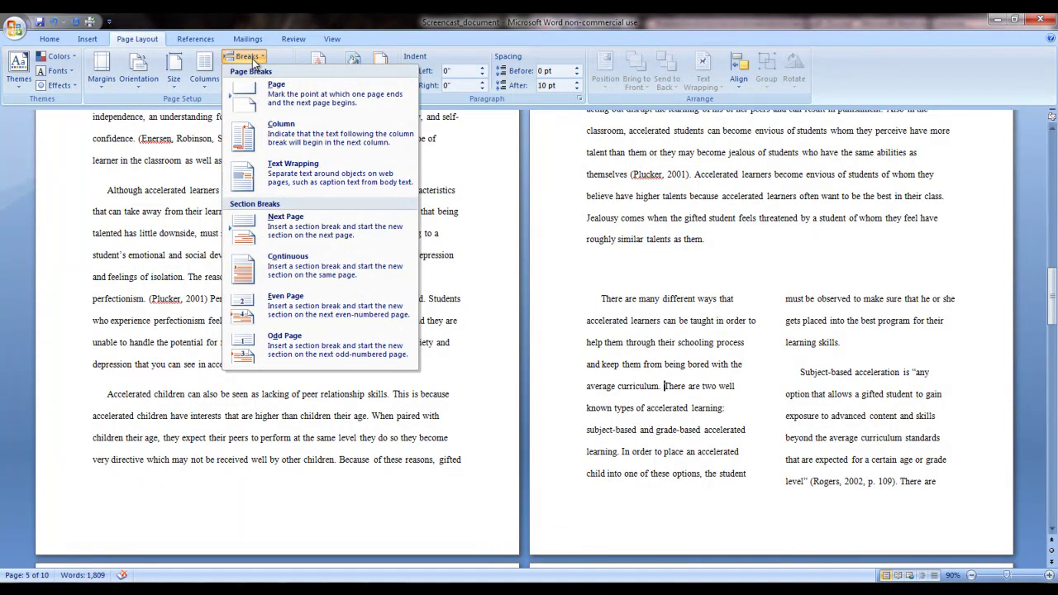
click(315, 136)
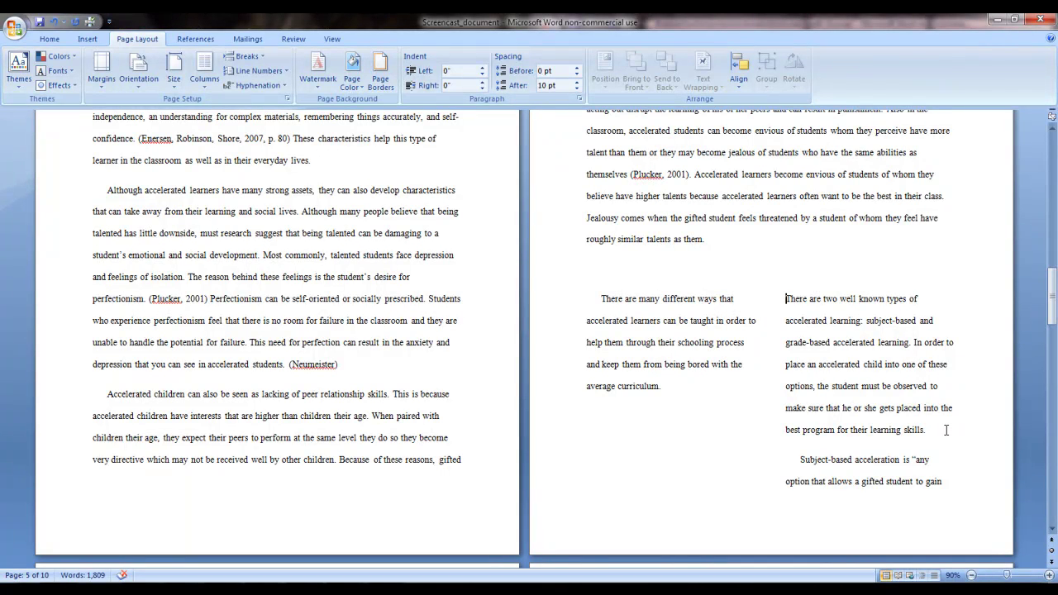
Step: End the two-column section with a continuous break and return the following text to one column
click(241, 56)
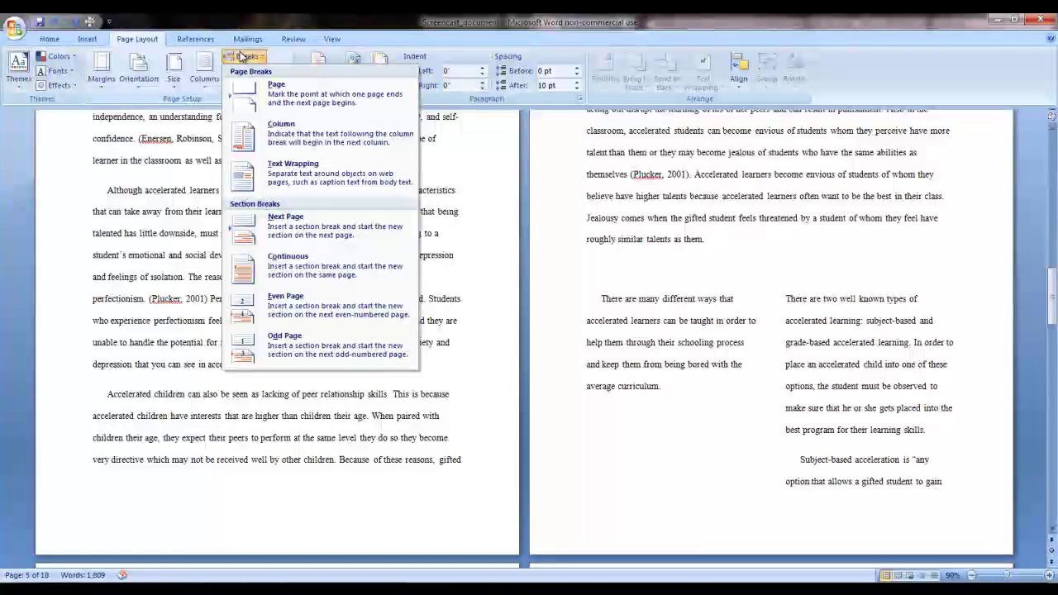
click(324, 264)
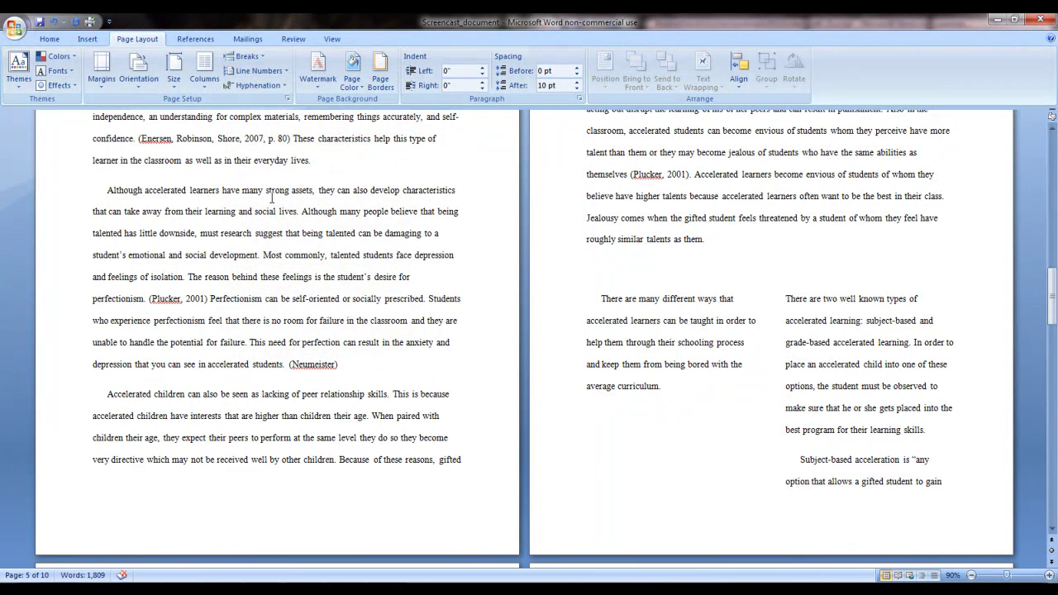
click(211, 82)
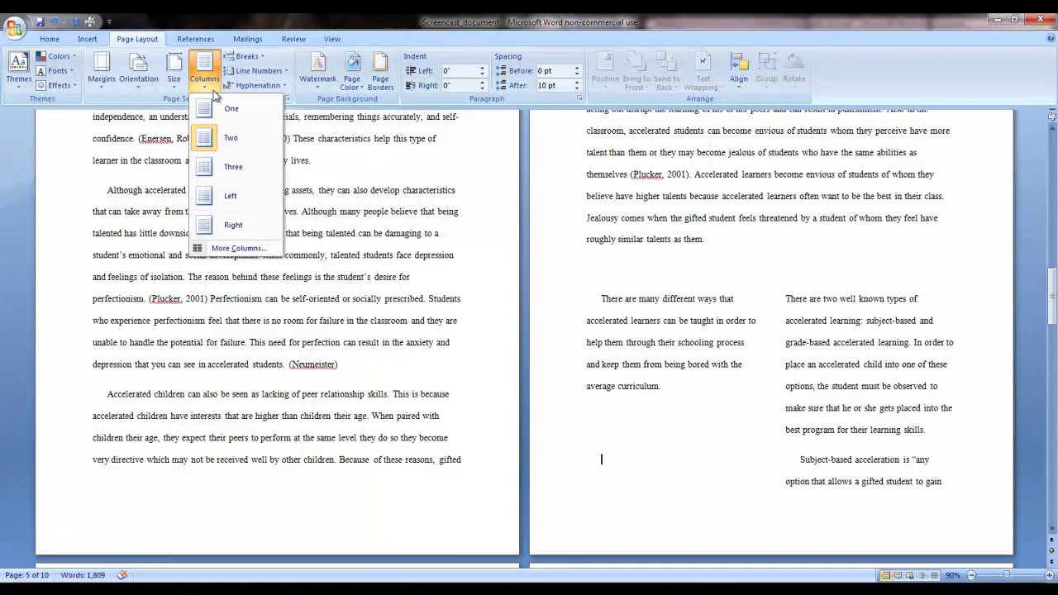
click(231, 123)
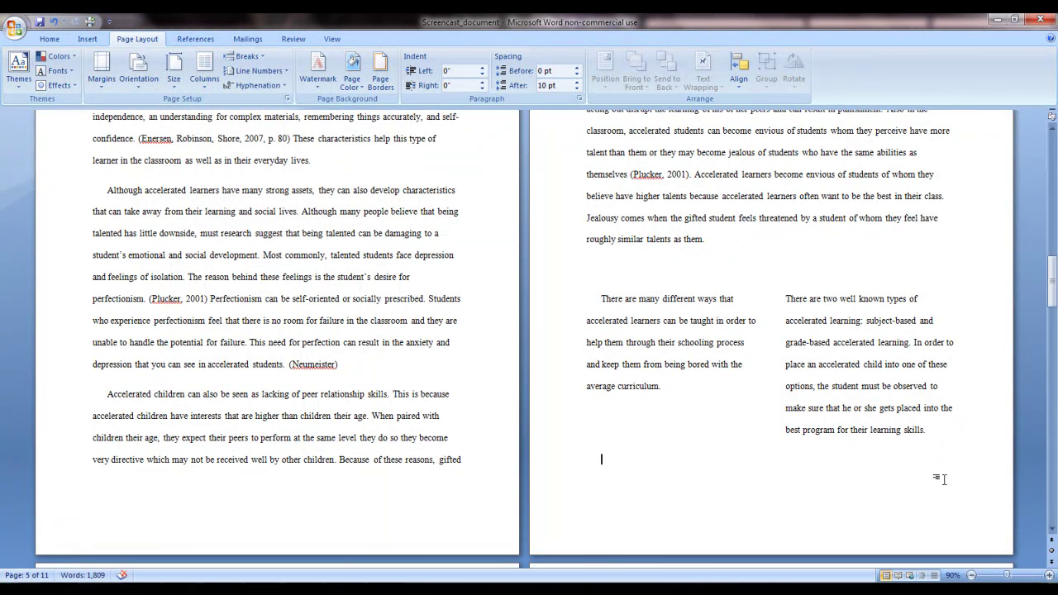
Step: Split the paragraph beginning 'One form of subject-based accelerated learning' into two columns
scroll(988, 501, down, 3)
scroll(988, 501, down, 10)
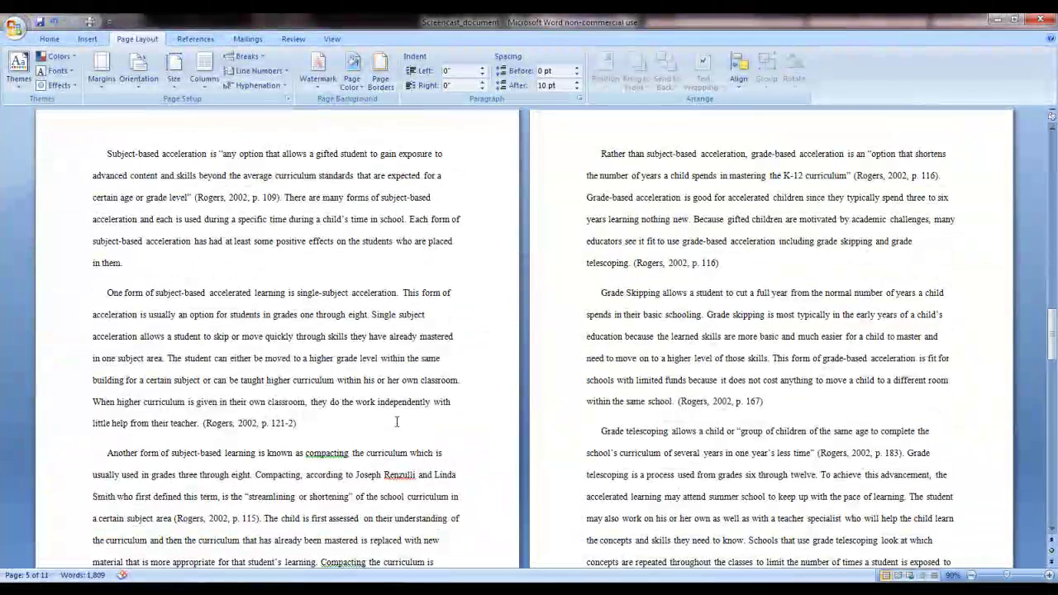
drag(335, 438, 110, 300)
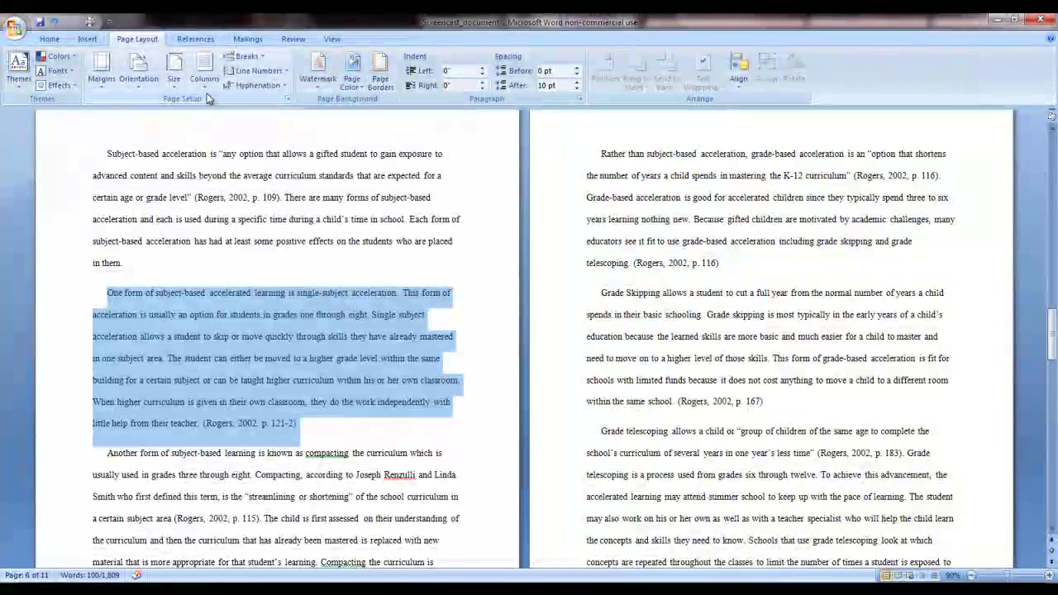
click(203, 75)
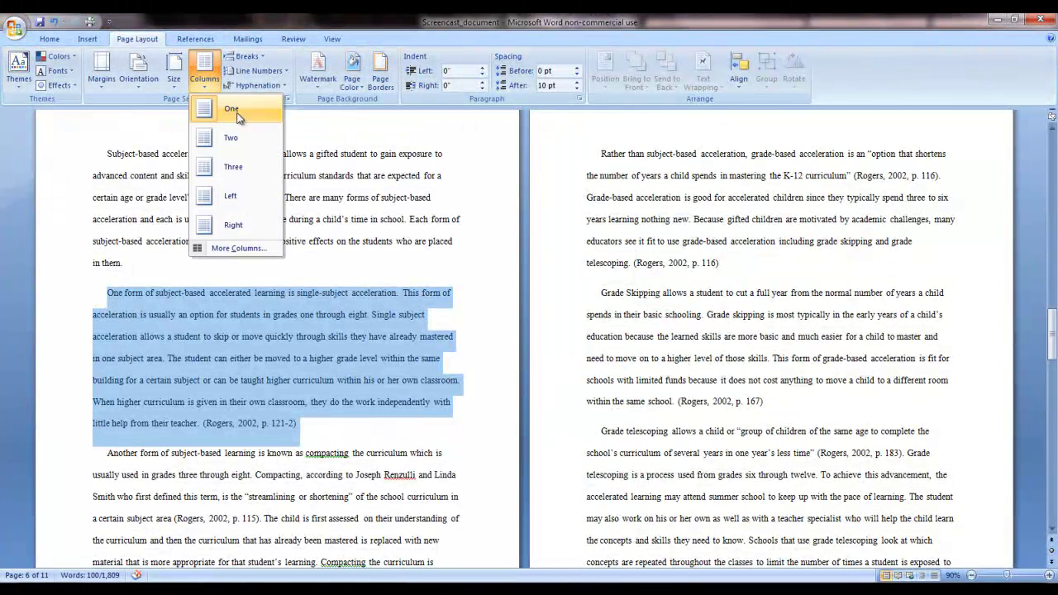
click(231, 138)
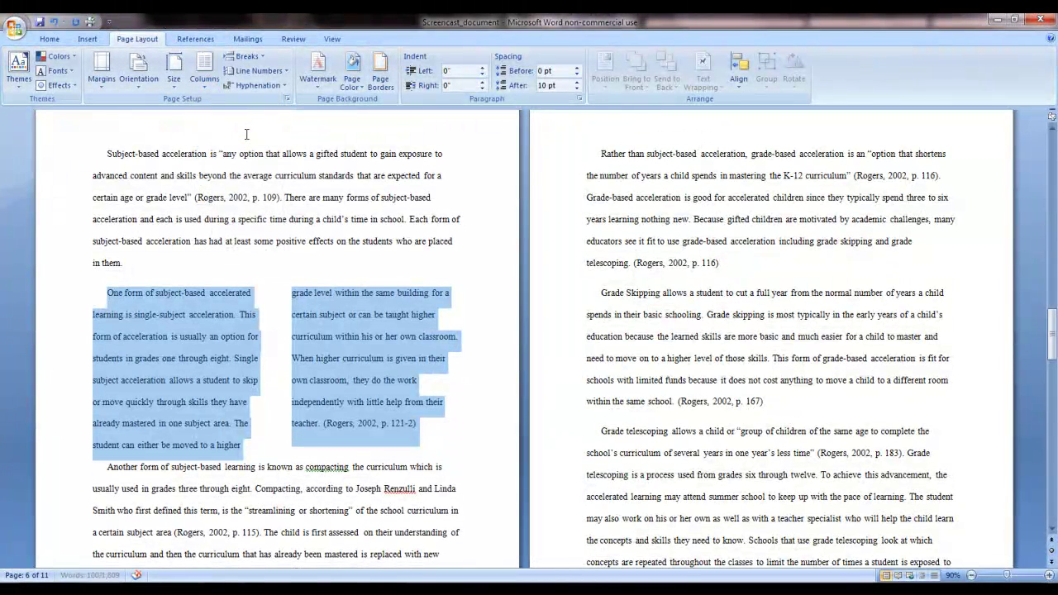
Step: Inspect the section break with formatting marks shown, then turn Show/Hide ¶ off
click(61, 39)
click(186, 219)
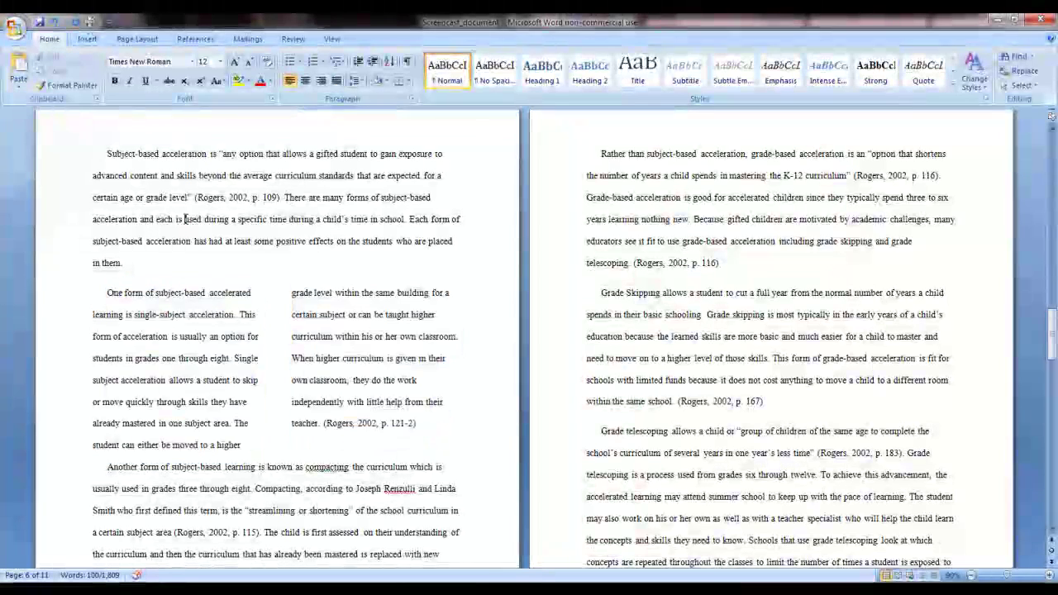
click(407, 63)
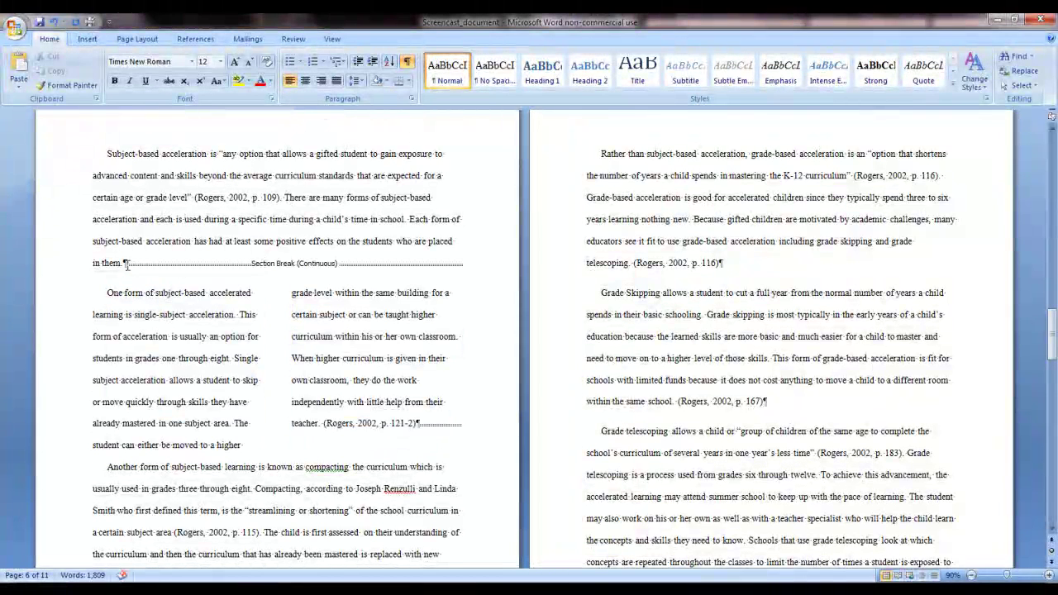
drag(127, 264, 468, 270)
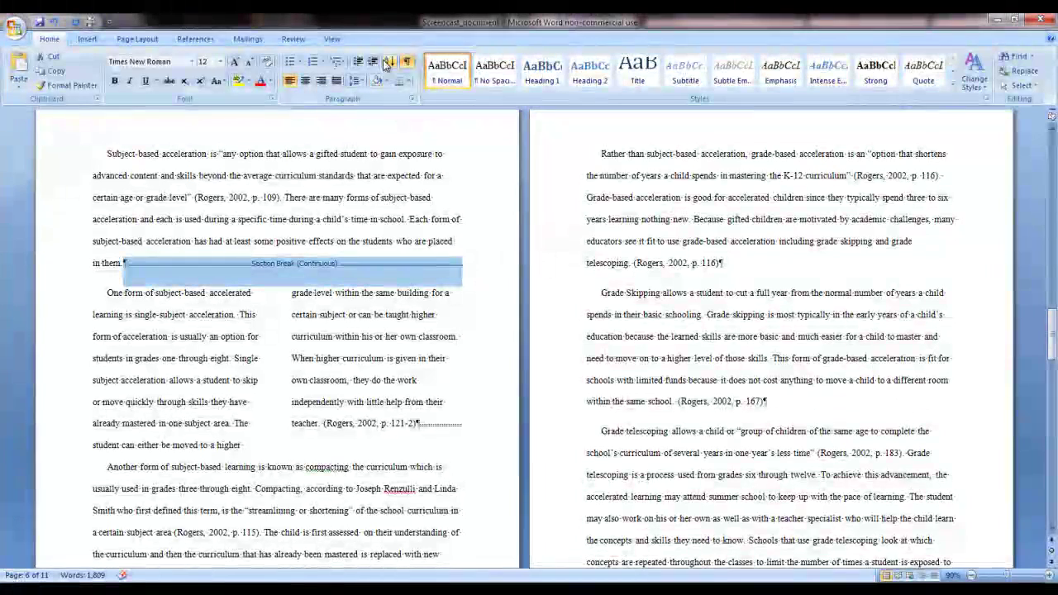
click(406, 63)
click(410, 358)
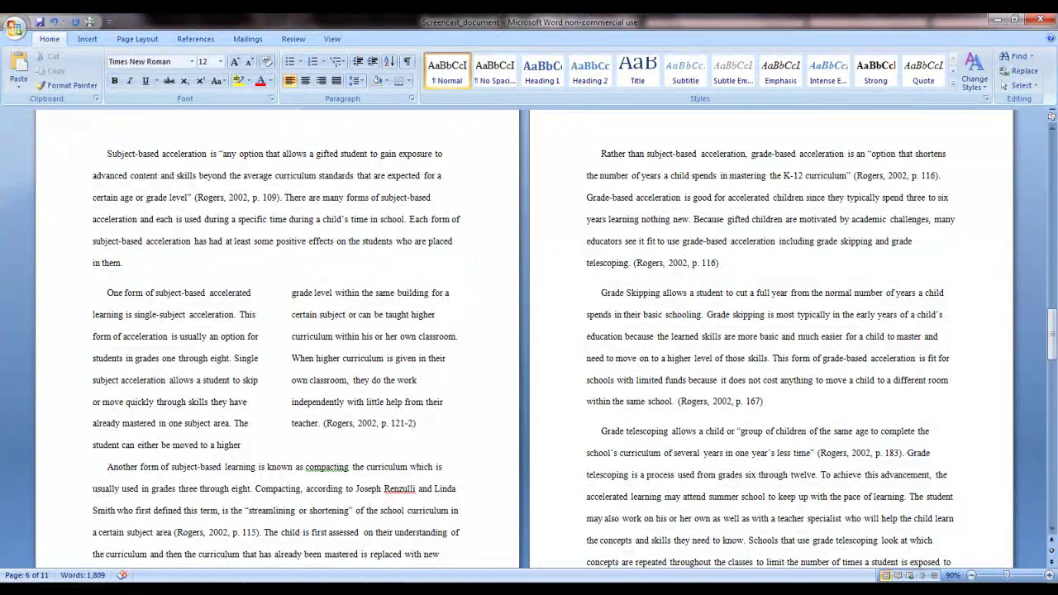
scroll(952, 453, down, 1)
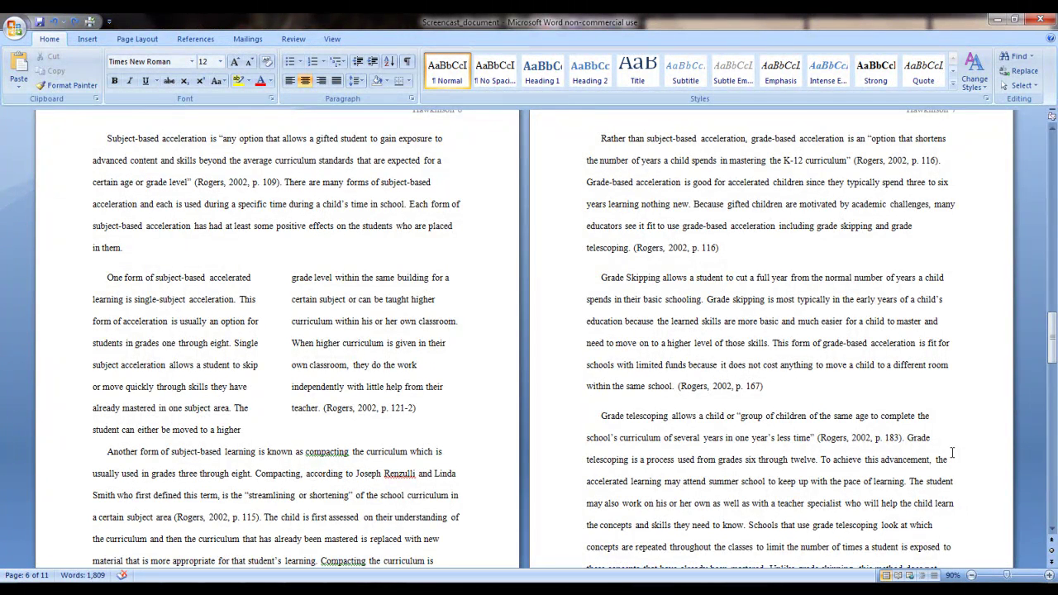
scroll(940, 488, up, 6)
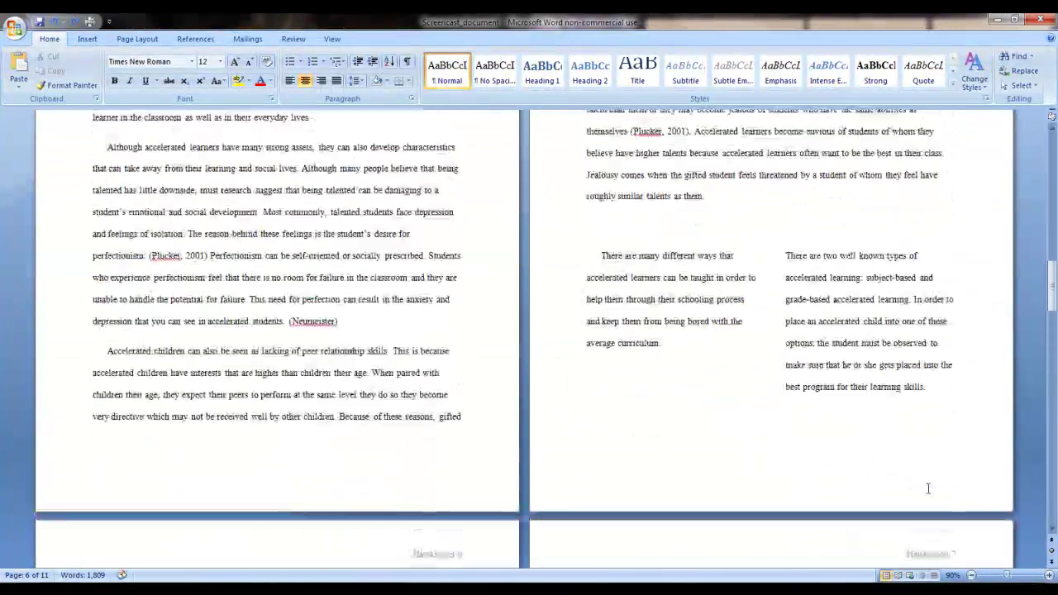
scroll(927, 489, up, 5)
drag(372, 201, 228, 184)
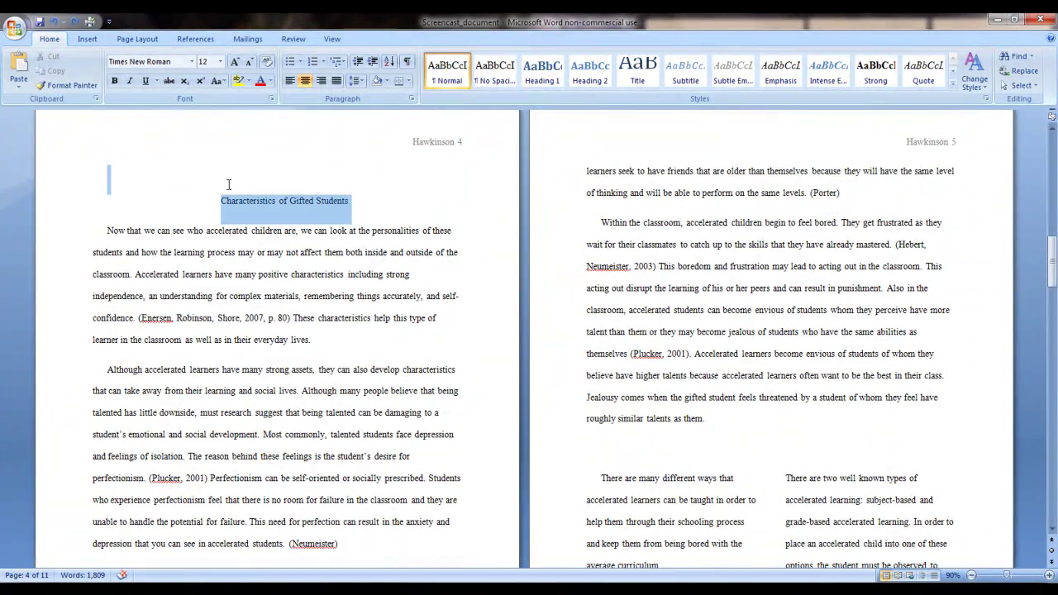
scroll(437, 333, up, 8)
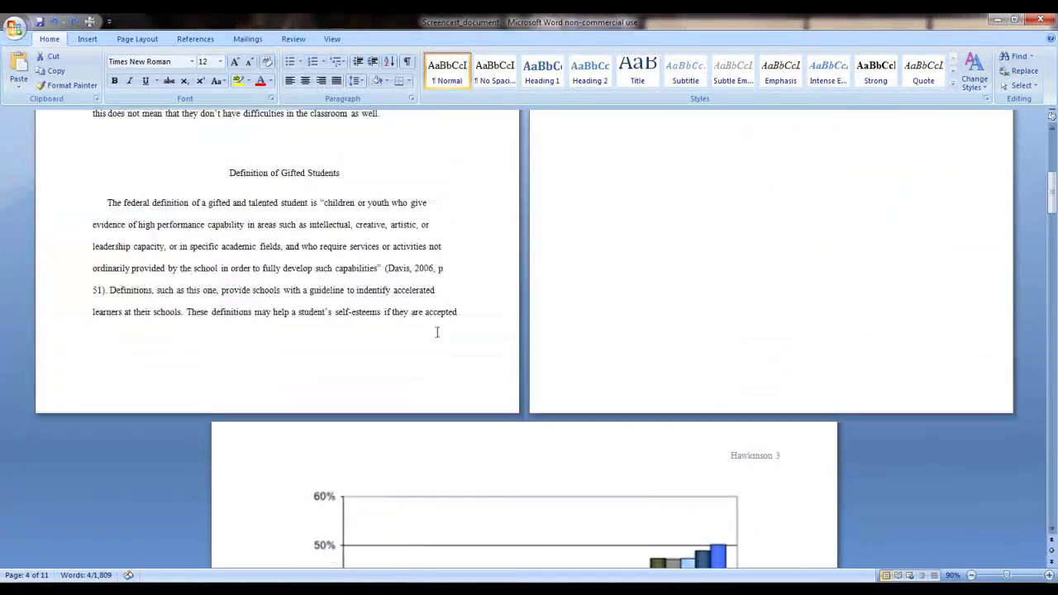
scroll(437, 332, up, 3)
drag(344, 284, 235, 284)
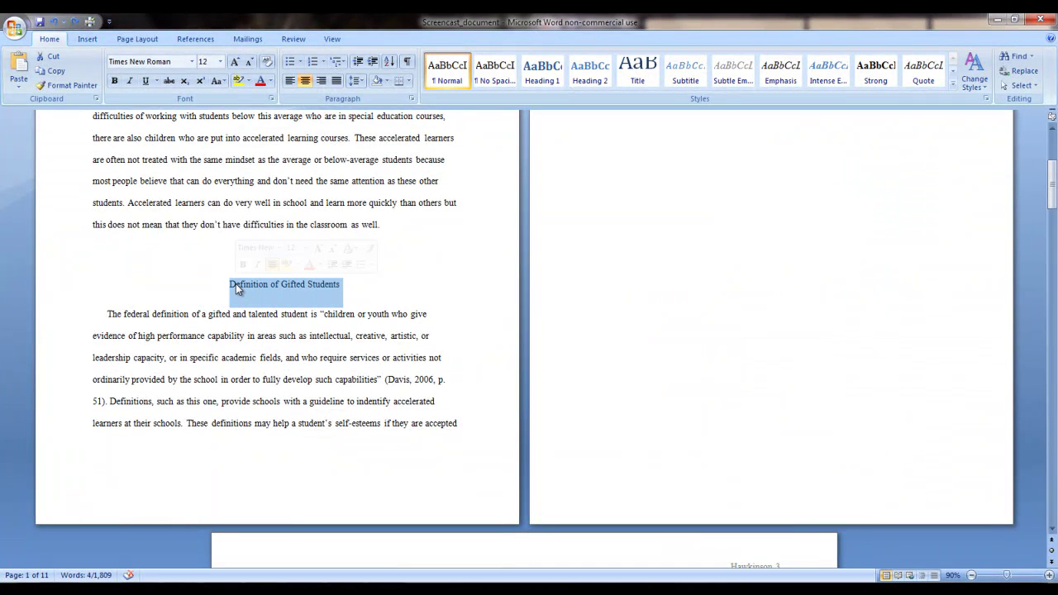
scroll(248, 314, up, 5)
Step: Insert a Next Page section break before the 'Definition of Gifted Students' heading
click(259, 330)
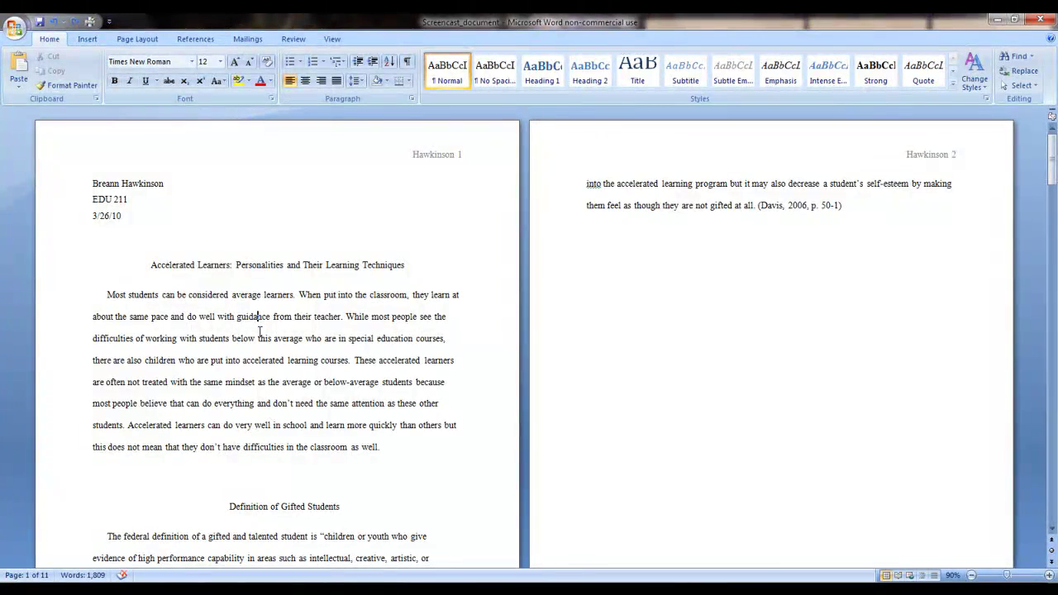
click(228, 506)
click(137, 40)
click(246, 55)
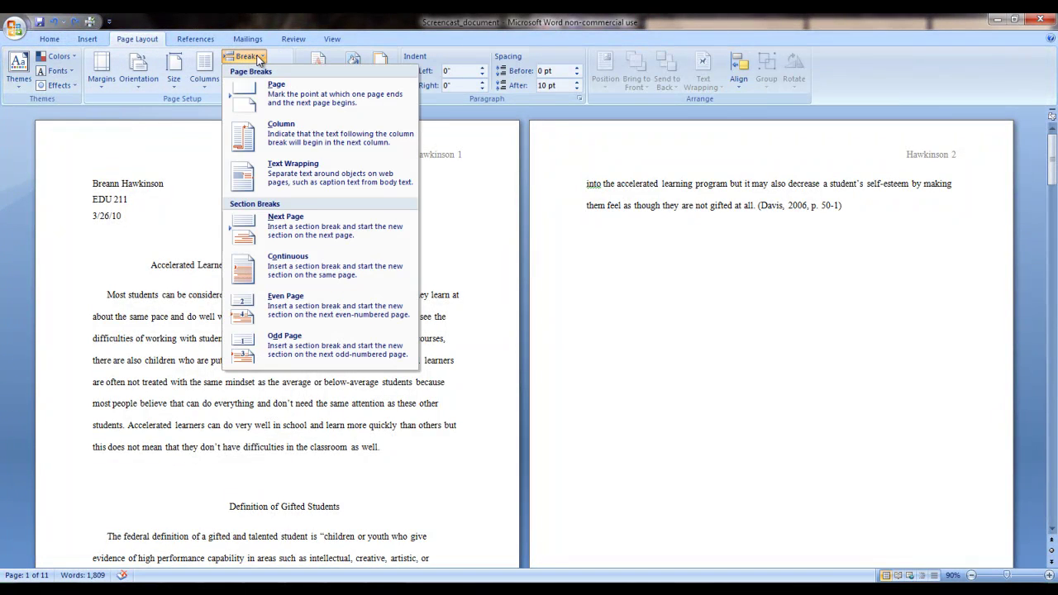
click(291, 228)
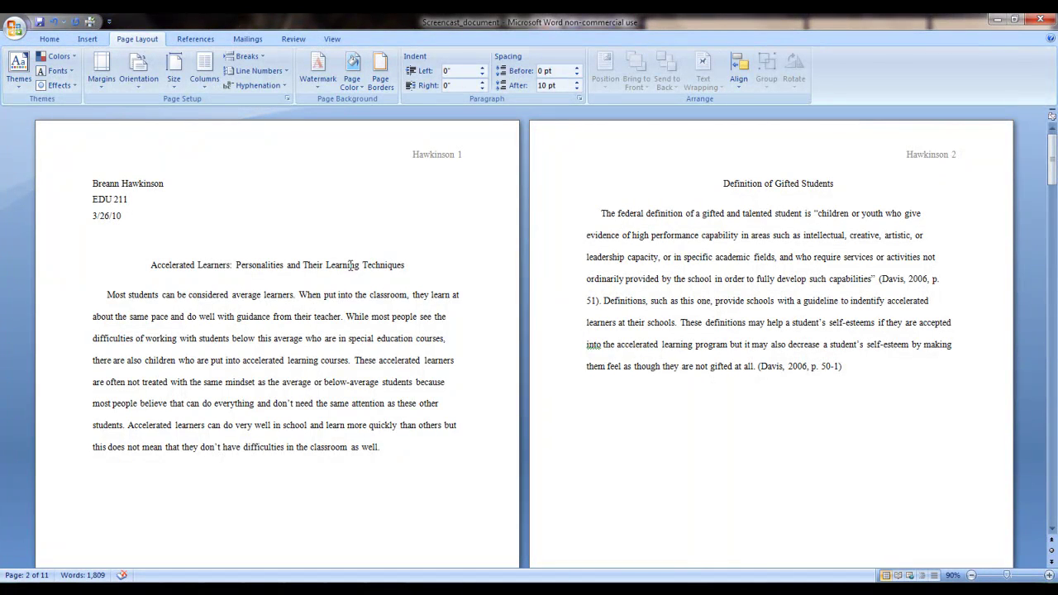
Step: Unlink section 2's header from the previous one and replace the surname with 'Definition'
double_click(920, 149)
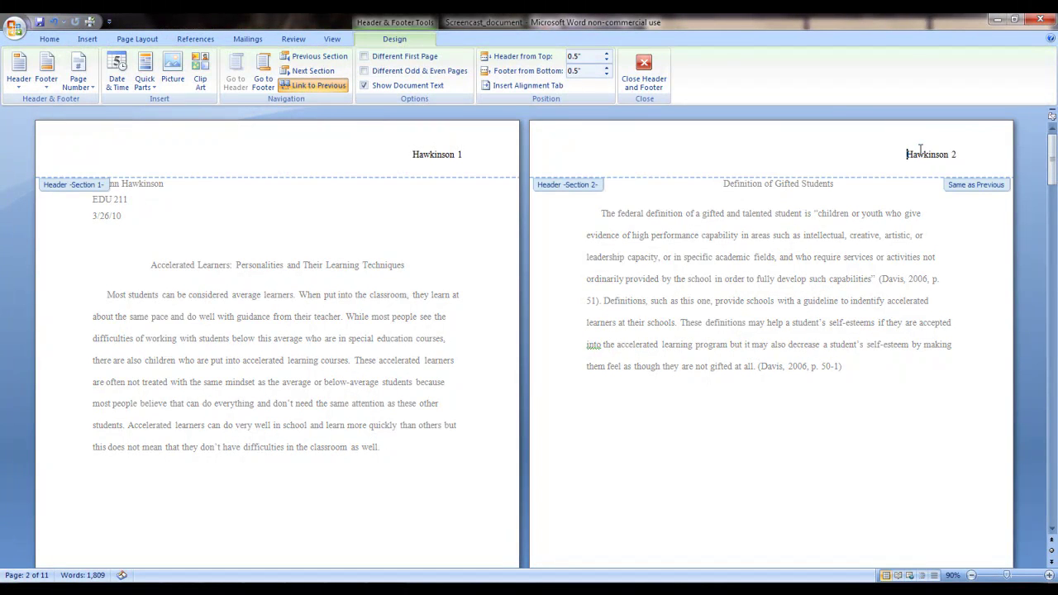
click(324, 89)
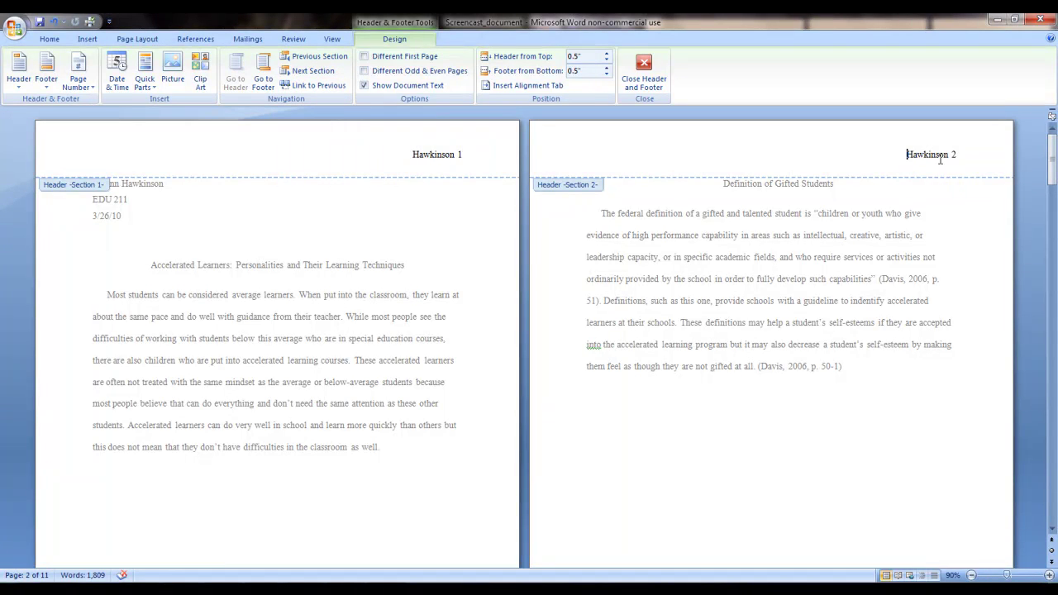
drag(950, 154, 937, 154)
double_click(909, 156)
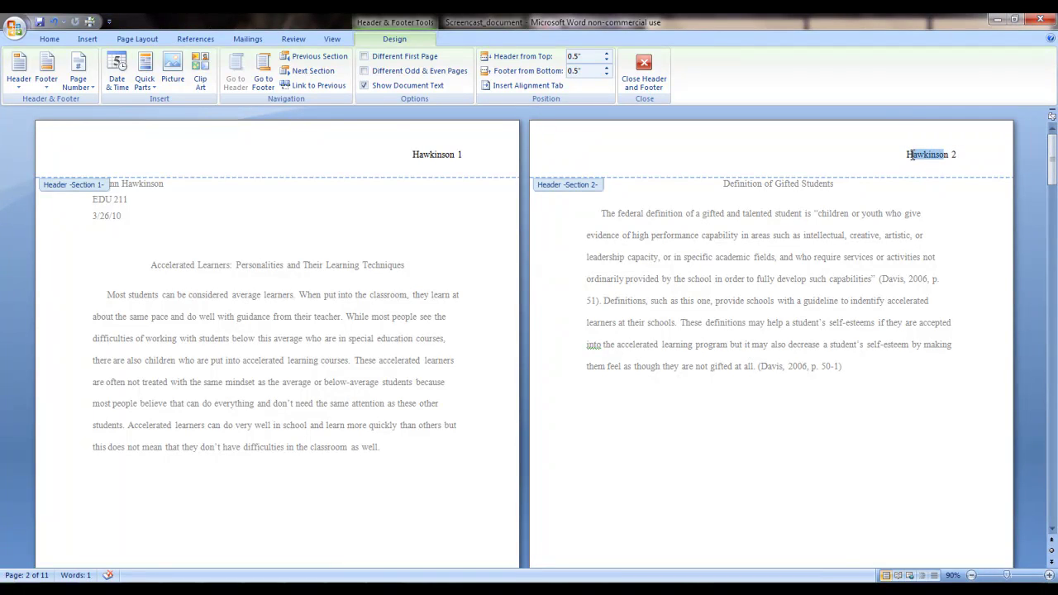
key(BackSpace)
text(Definition)
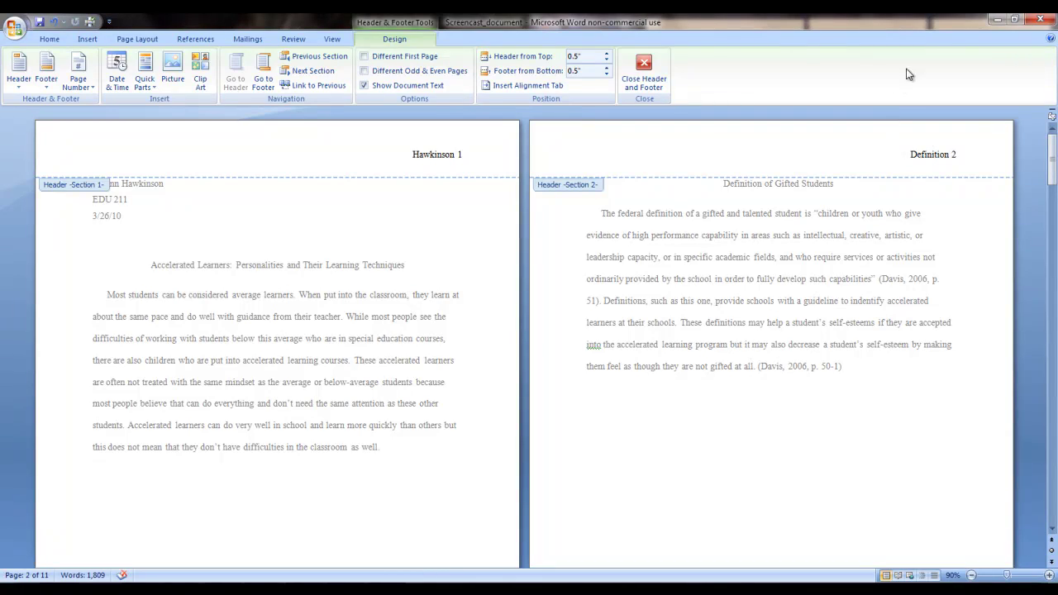
click(657, 71)
Step: Unlink the page 4 header from the previous section and change 'Definition' to 'Characteristics'
scroll(648, 264, down, 10)
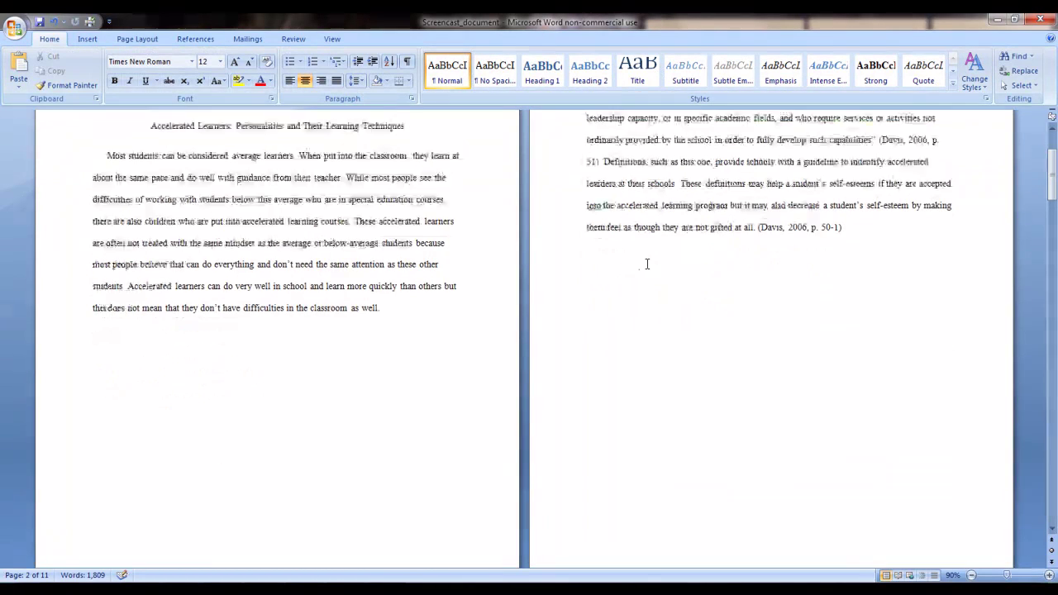
scroll(648, 272, down, 10)
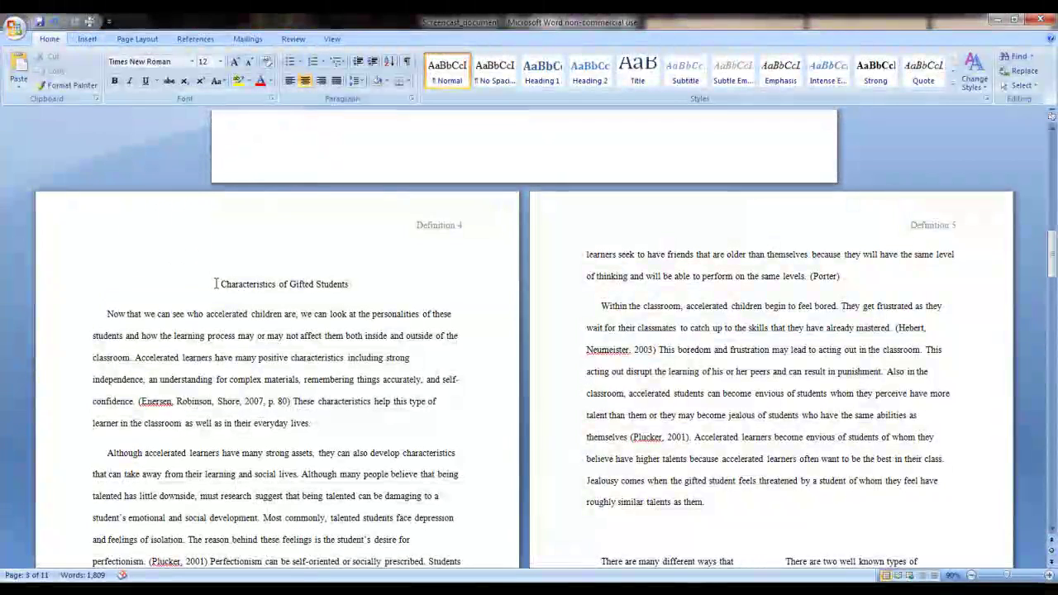
double_click(452, 230)
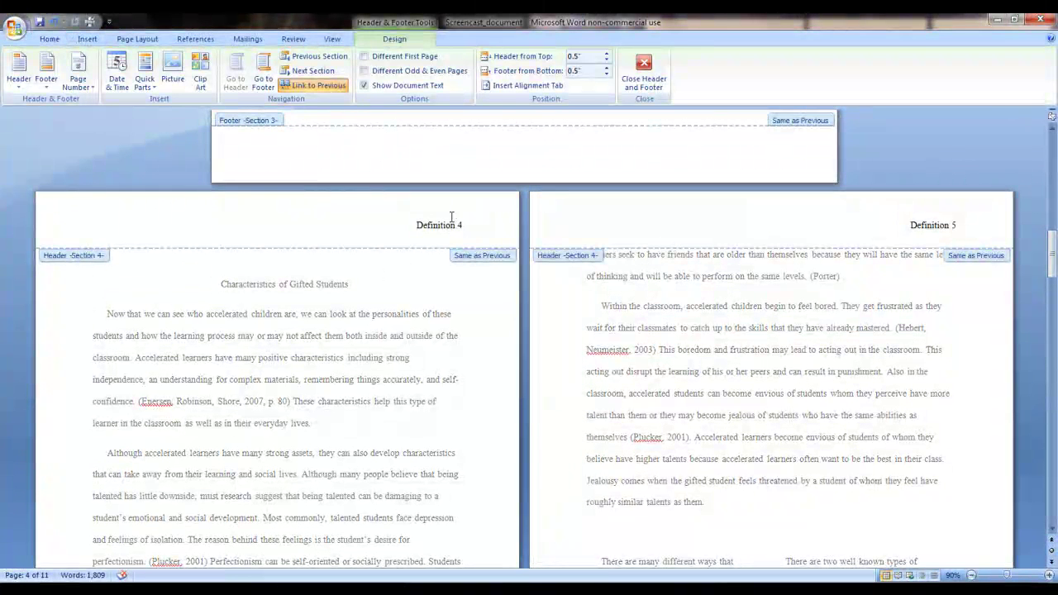
click(332, 85)
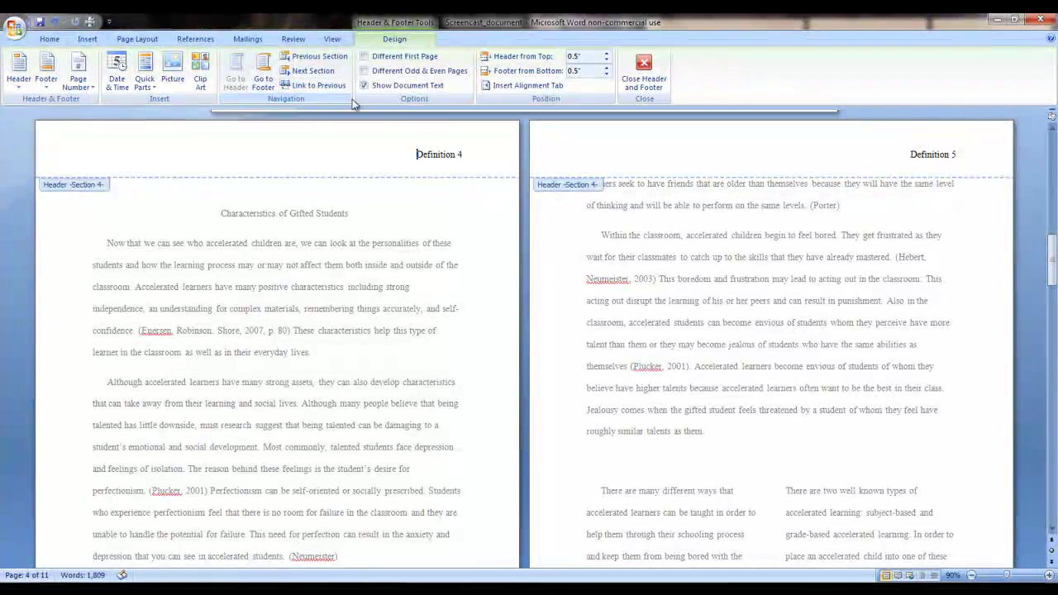
drag(458, 157, 415, 156)
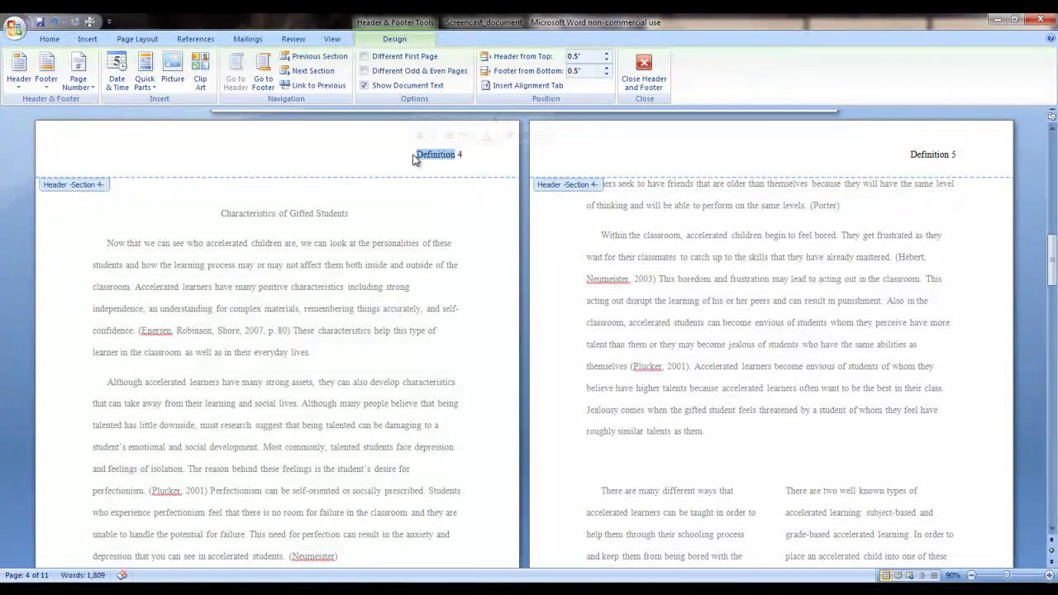
text(Characteristi)
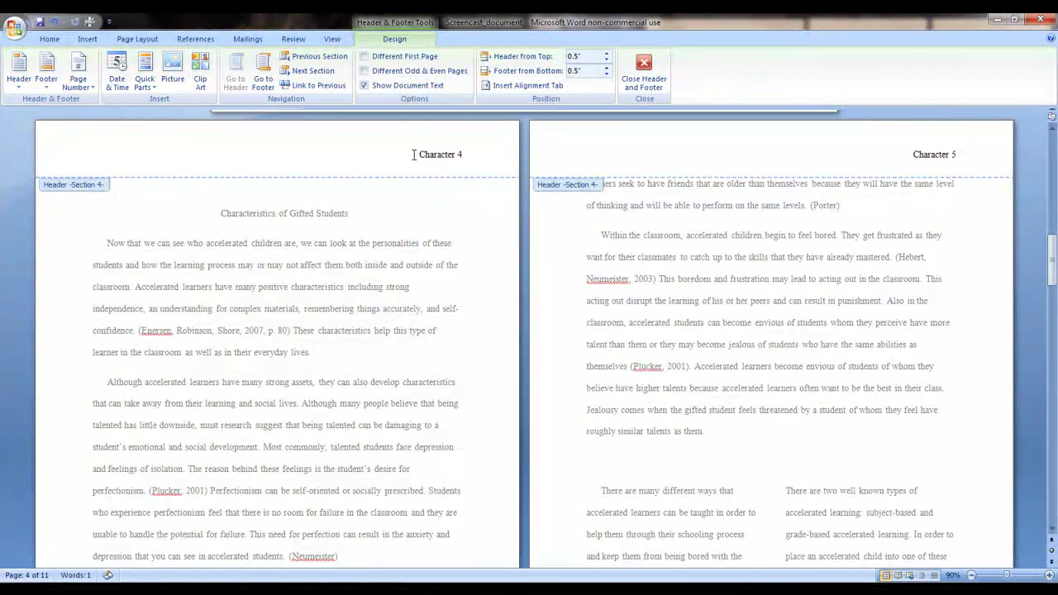
text(cs)
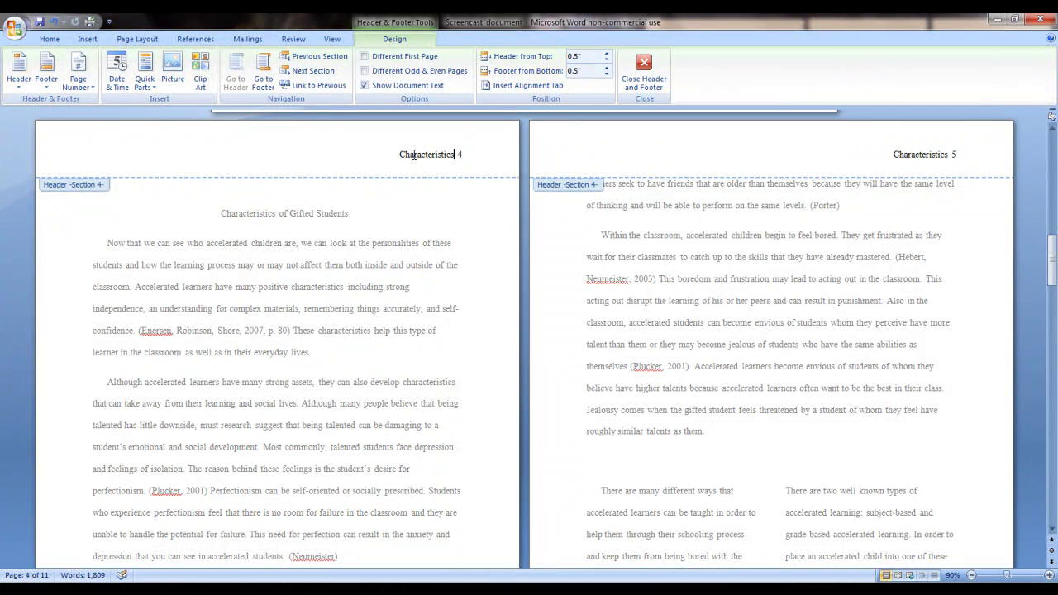
click(642, 73)
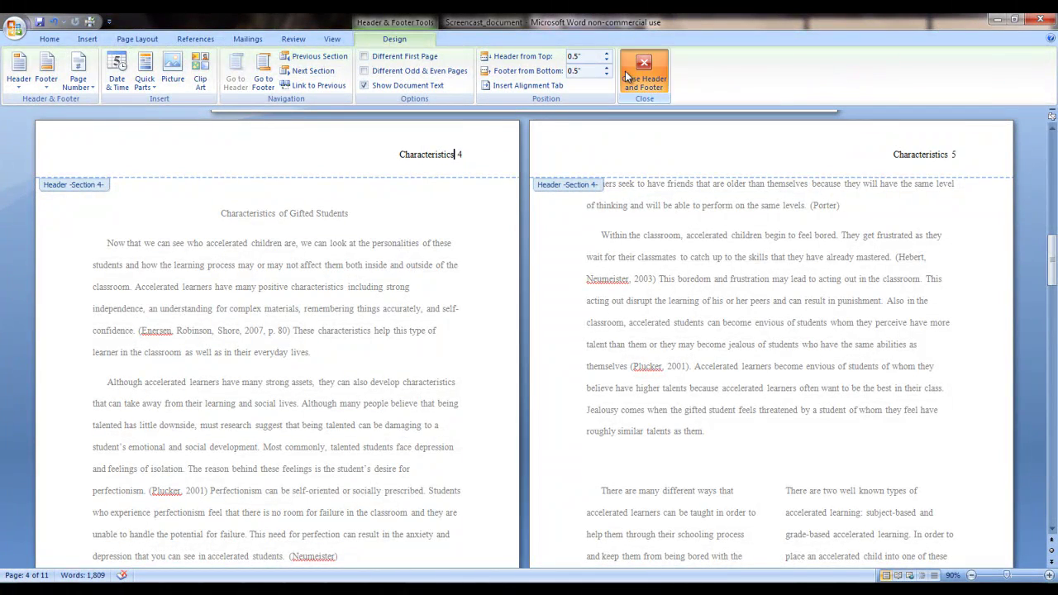
scroll(457, 267, up, 15)
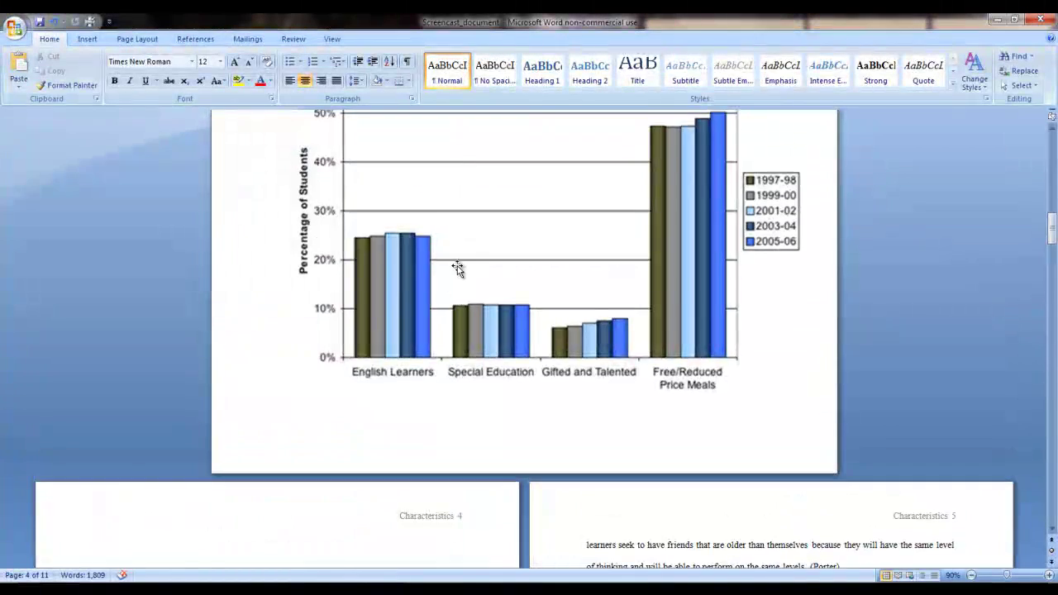
scroll(458, 267, down, 9)
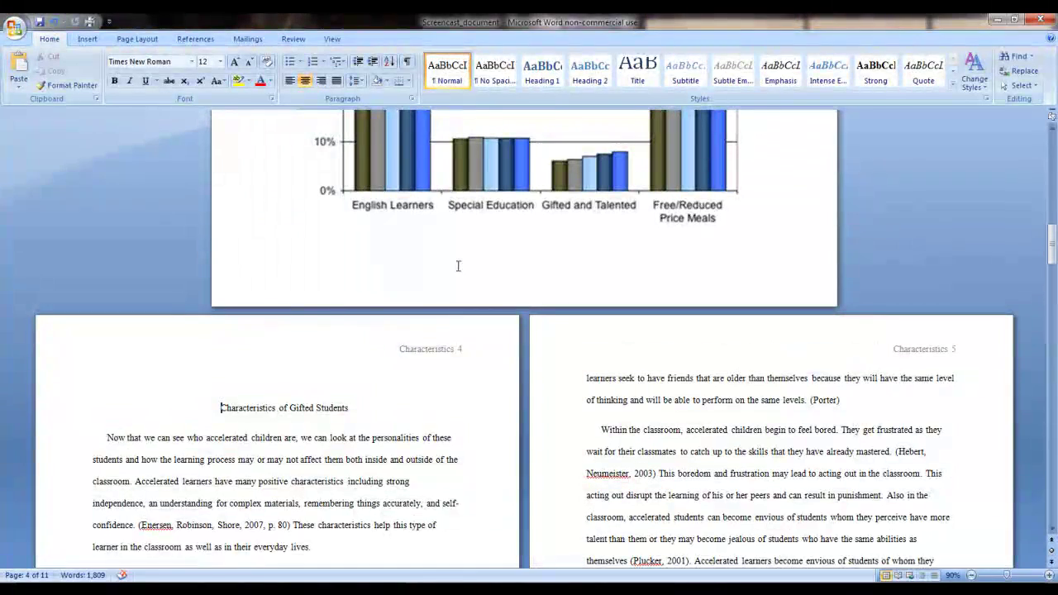
scroll(457, 267, up, 2)
scroll(457, 267, up, 5)
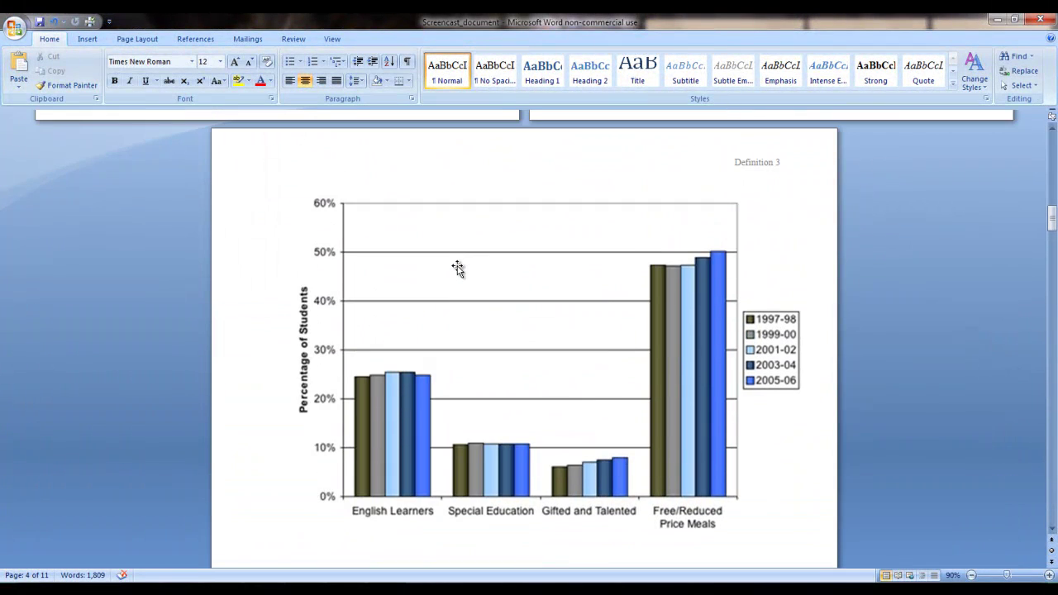
scroll(458, 265, up, 4)
scroll(459, 265, up, 10)
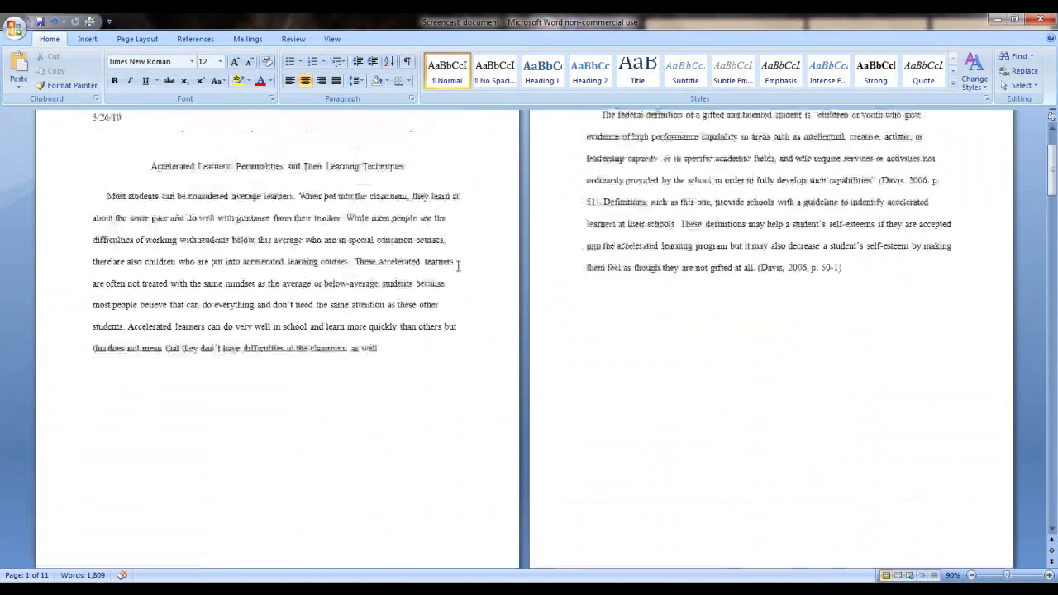